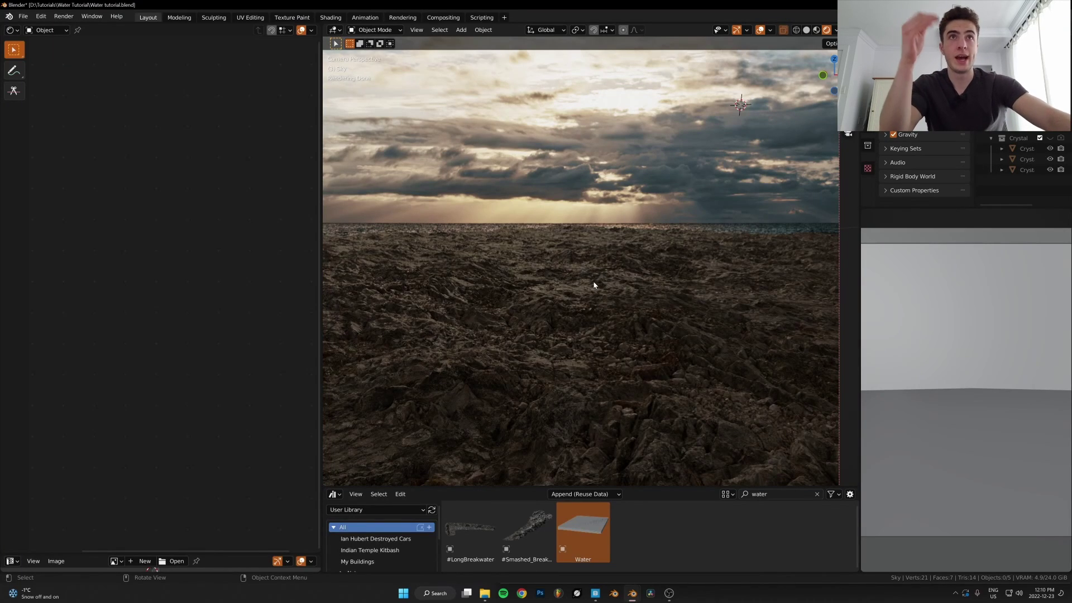
Inspect the rock ground and sky planes from outside the camera, and return to the camera view
{"action": "scroll", "coordinate": [638, 242], "scroll_direction": "down", "scroll_amount": 3}
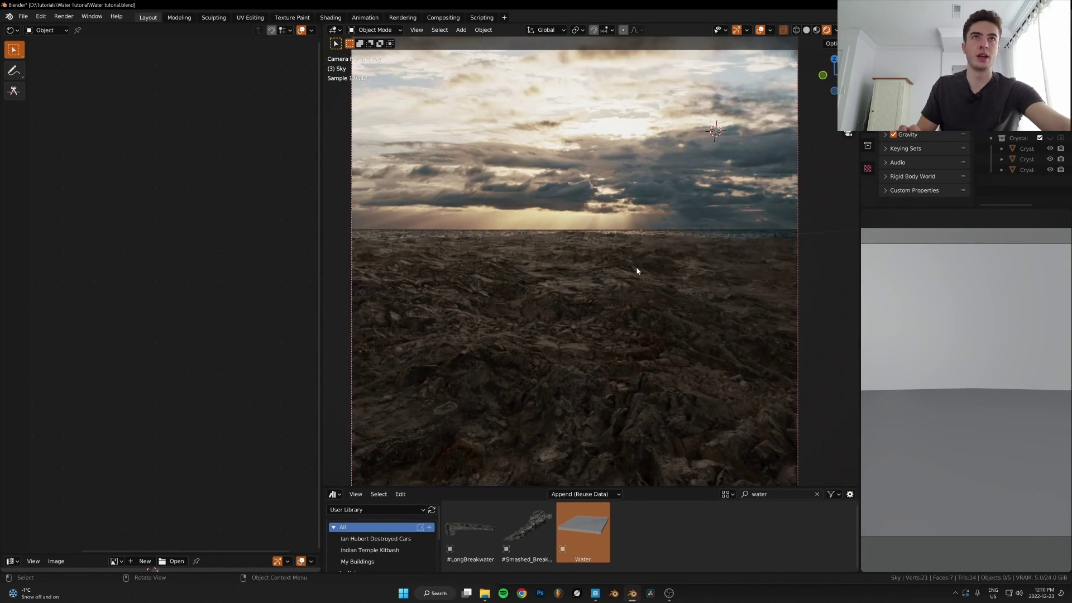
{"action": "middle_click_drag", "start_coordinate": [639, 270], "coordinate": [595, 301]}
{"action": "left_click", "coordinate": [594, 301]}
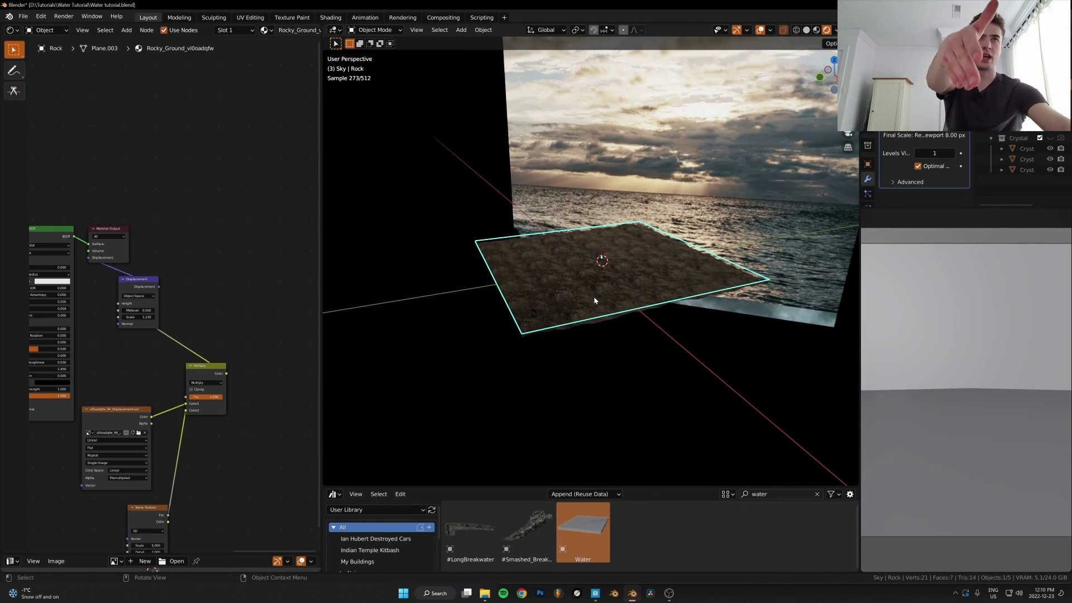
{"action": "left_click", "coordinate": [621, 203]}
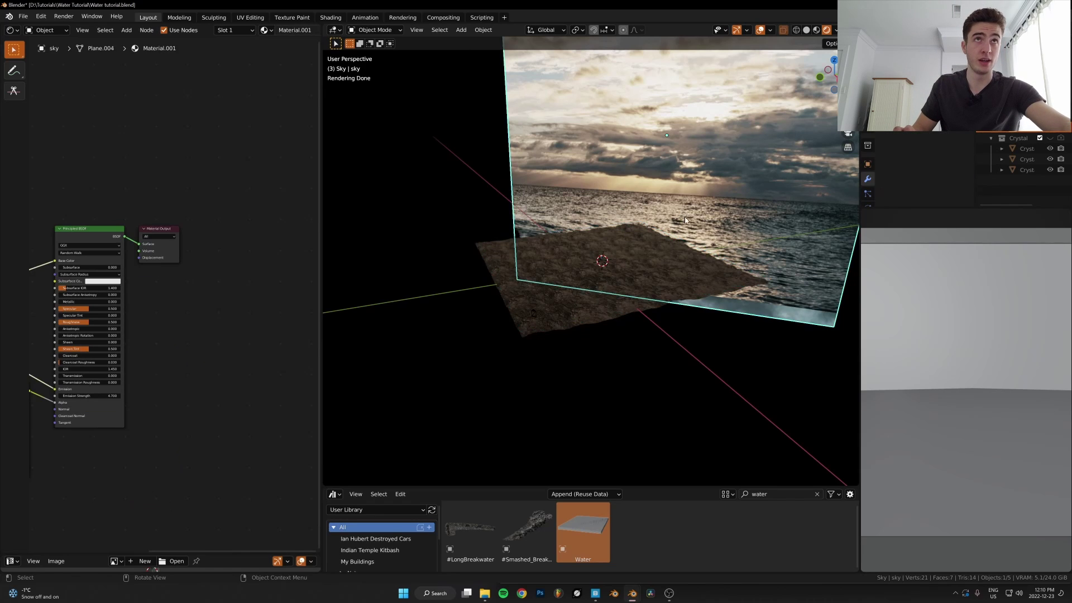
{"action": "middle_click_drag", "start_coordinate": [621, 202], "coordinate": [595, 223]}
{"action": "key", "text": "KP_0"}
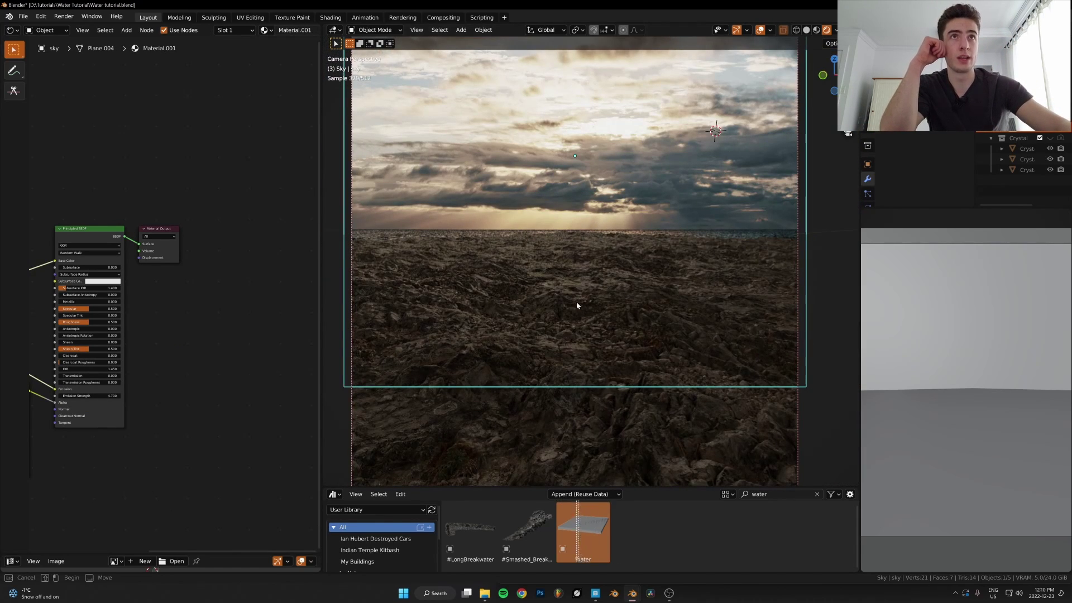
Add the Water asset to the scene and lower it about 2.85 m along Z
{"action": "left_click_drag", "start_coordinate": [585, 562], "coordinate": [602, 279]}
{"action": "key", "text": "g"}
{"action": "key", "text": "z"}
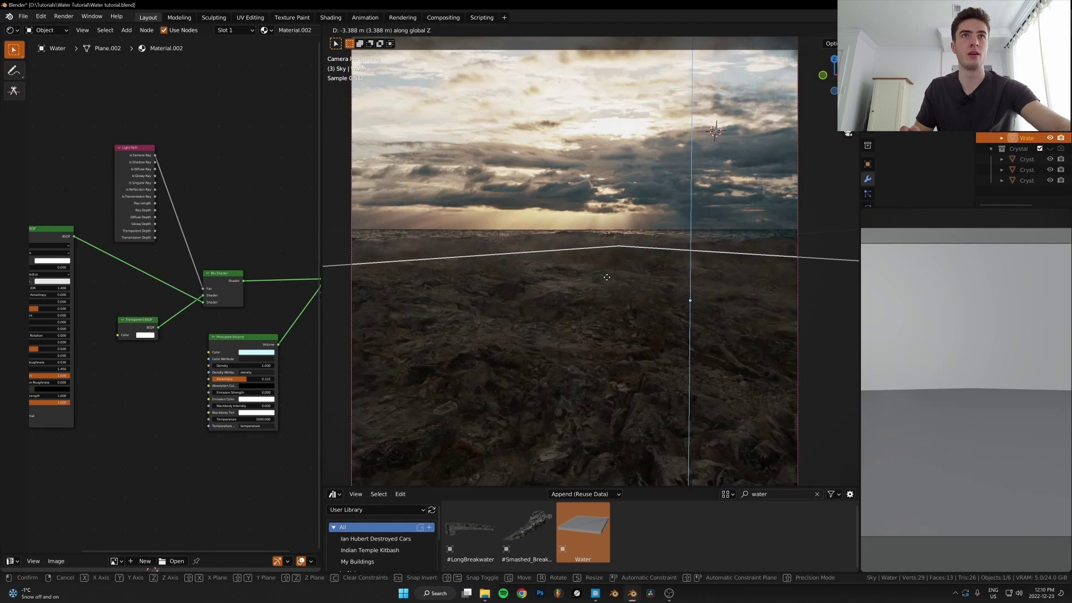
{"action": "left_click", "coordinate": [605, 263]}
Shift the water horizontally about -14.55 m in X and 22.37 m in Y, keeping its height
{"action": "key", "text": "g"}
{"action": "key", "text": "shift+z"}
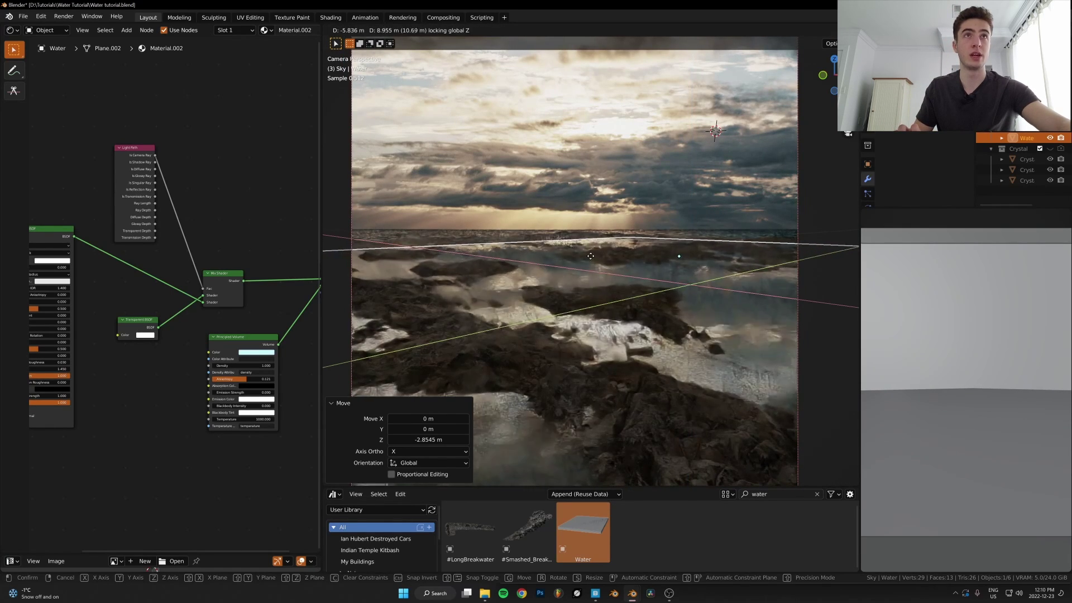
{"action": "left_click", "coordinate": [589, 245]}
{"action": "middle_click_drag", "start_coordinate": [625, 343], "coordinate": [607, 404]}
{"action": "scroll", "coordinate": [605, 386], "scroll_direction": "up", "scroll_amount": 2}
{"action": "scroll", "coordinate": [607, 406], "scroll_direction": "up", "scroll_amount": 2}
{"action": "key", "text": "KP_0"}
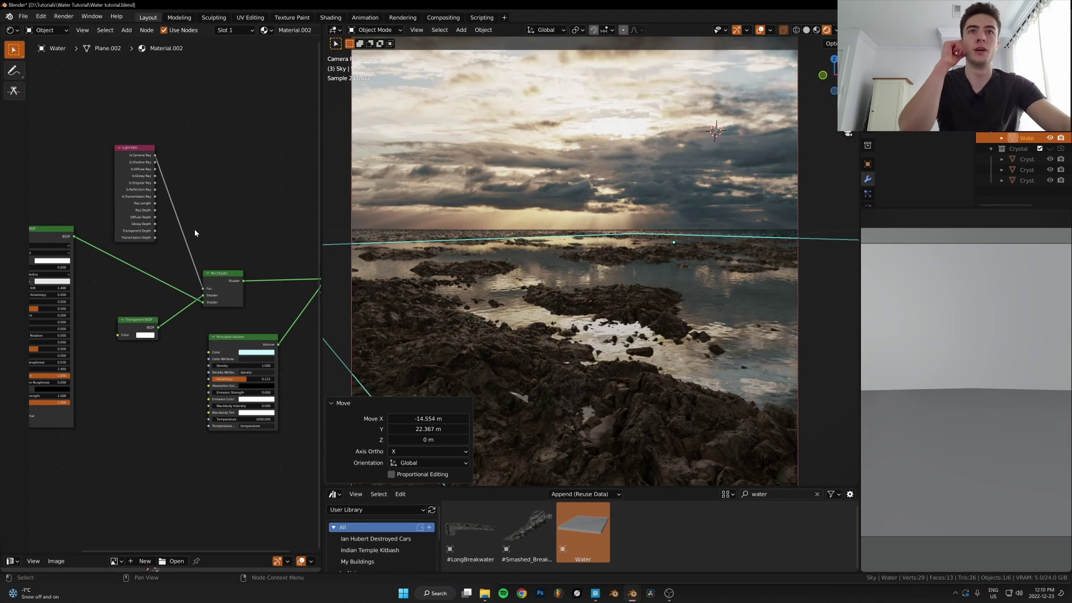
Widen the shader editor and maximize it with the water material's nodes framed
{"action": "scroll", "coordinate": [102, 197], "scroll_direction": "down", "scroll_amount": 5}
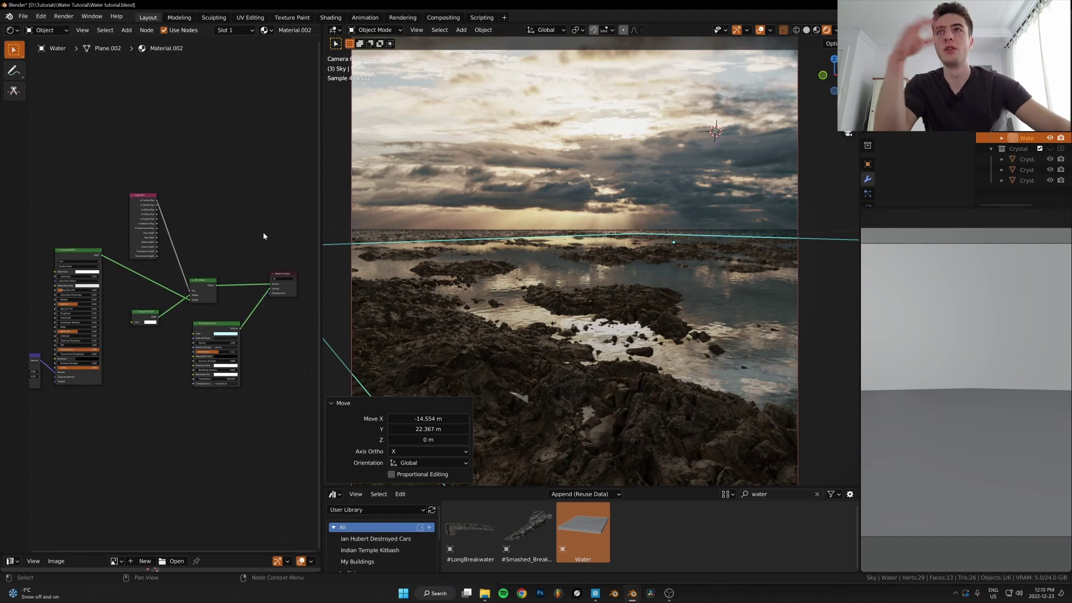
{"action": "middle_click_drag", "start_coordinate": [191, 274], "coordinate": [248, 255]}
{"action": "left_click_drag", "start_coordinate": [322, 291], "coordinate": [420, 299]}
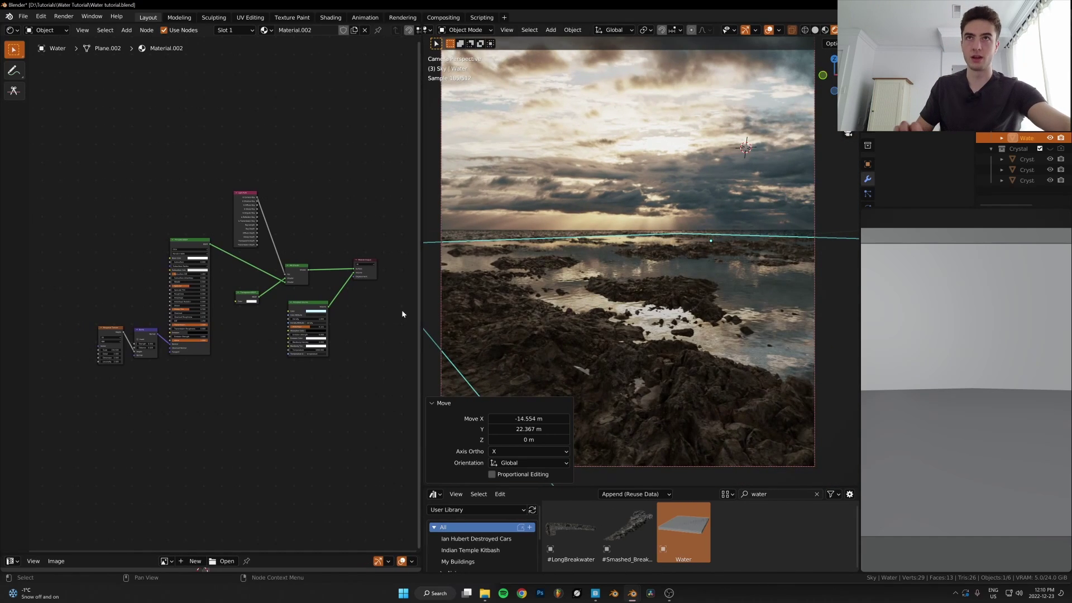
{"action": "scroll", "coordinate": [235, 333], "scroll_direction": "up", "scroll_amount": 4}
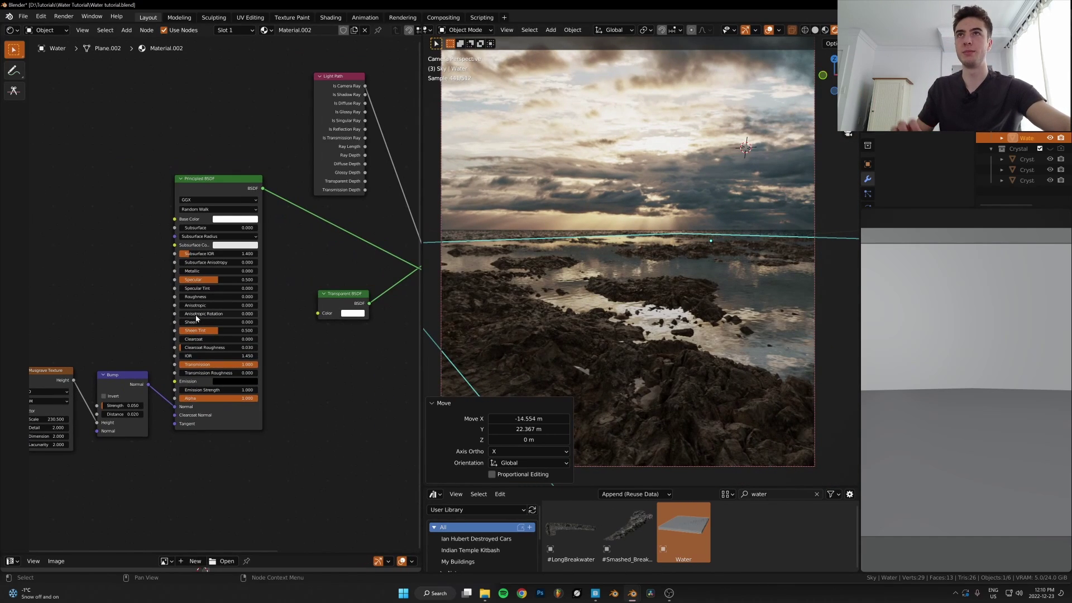
{"action": "key", "text": "ctrl+space"}
{"action": "scroll", "coordinate": [285, 280], "scroll_direction": "up", "scroll_amount": 4}
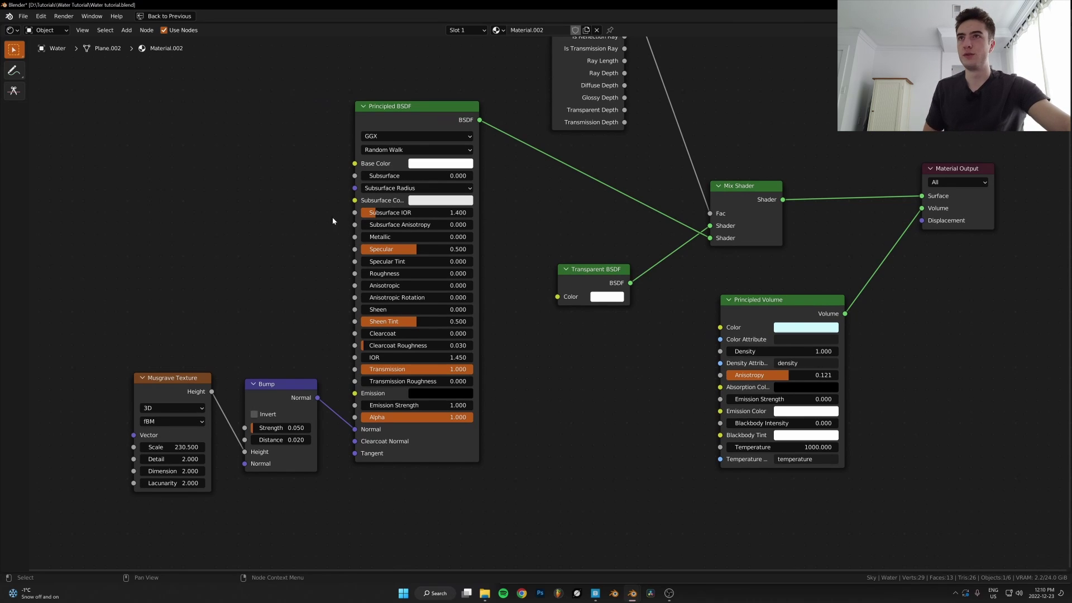
Annotate an outline around the Musgrave Texture, Bump and Principled BSDF nodes
{"action": "left_click", "coordinate": [14, 70]}
{"action": "mouse_move", "coordinate": [120, 67]}
{"action": "left_mouse_down"}
{"action": "mouse_move", "coordinate": [516, 420]}
{"action": "mouse_move", "coordinate": [103, 508]}
{"action": "mouse_move", "coordinate": [110, 60]}
{"action": "left_mouse_up"}
{"action": "left_click", "coordinate": [14, 50]}
Examine the Principled BSDF, Musgrave Texture and Bump node settings, and restore the split editor layout
{"action": "scroll", "coordinate": [144, 401], "scroll_direction": "up", "scroll_amount": 5}
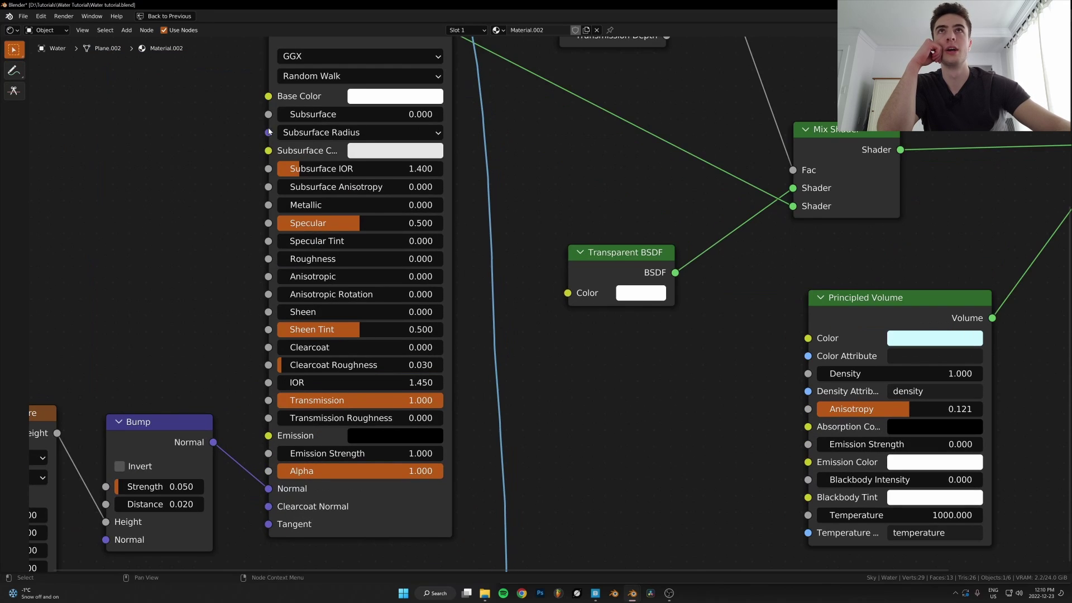
{"action": "scroll", "coordinate": [270, 130], "scroll_direction": "down", "scroll_amount": 2}
{"action": "left_click", "coordinate": [374, 66]}
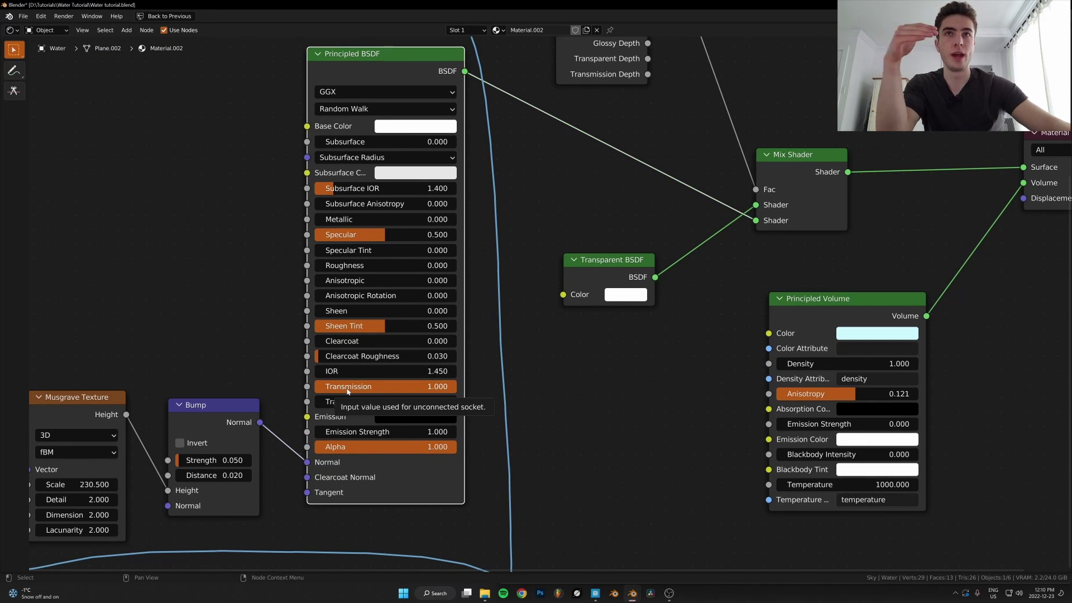
{"action": "middle_click_drag", "start_coordinate": [186, 280], "coordinate": [329, 272]}
{"action": "left_click_drag", "start_coordinate": [191, 334], "coordinate": [193, 288]}
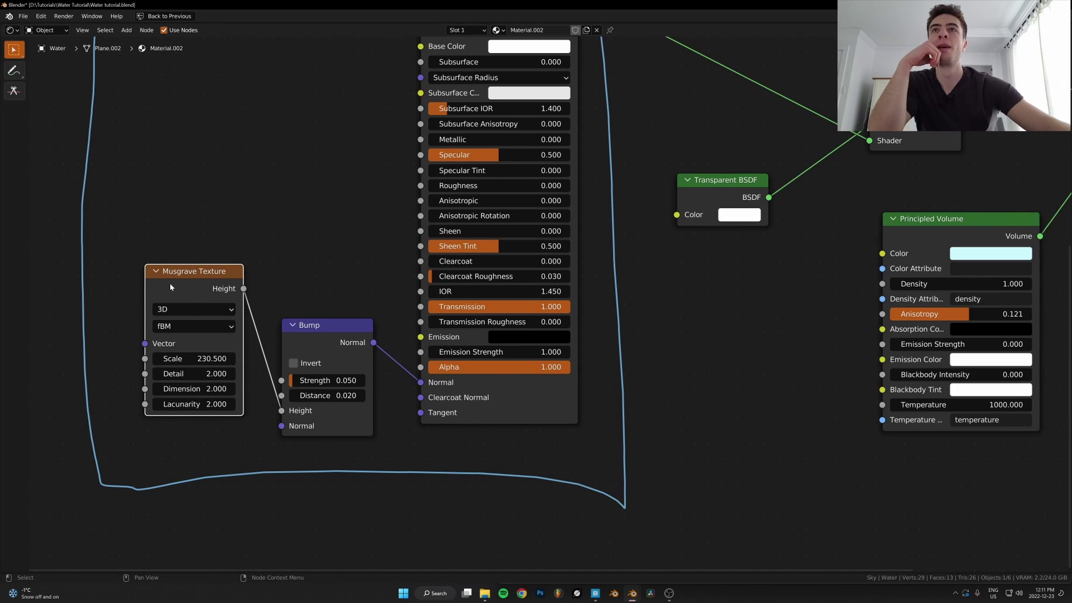
{"action": "left_click_drag", "start_coordinate": [170, 286], "coordinate": [152, 289]}
{"action": "left_click_drag", "start_coordinate": [309, 345], "coordinate": [292, 324]}
{"action": "scroll", "coordinate": [390, 302], "scroll_direction": "up", "scroll_amount": 2}
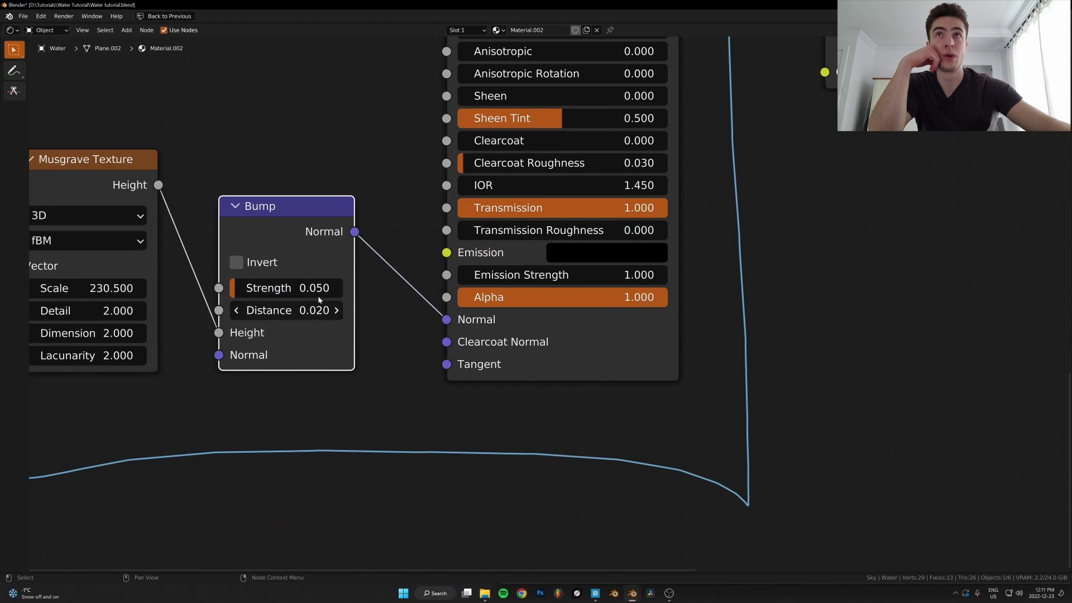
{"action": "scroll", "coordinate": [369, 298], "scroll_direction": "down", "scroll_amount": 3}
{"action": "scroll", "coordinate": [367, 242], "scroll_direction": "down", "scroll_amount": 1}
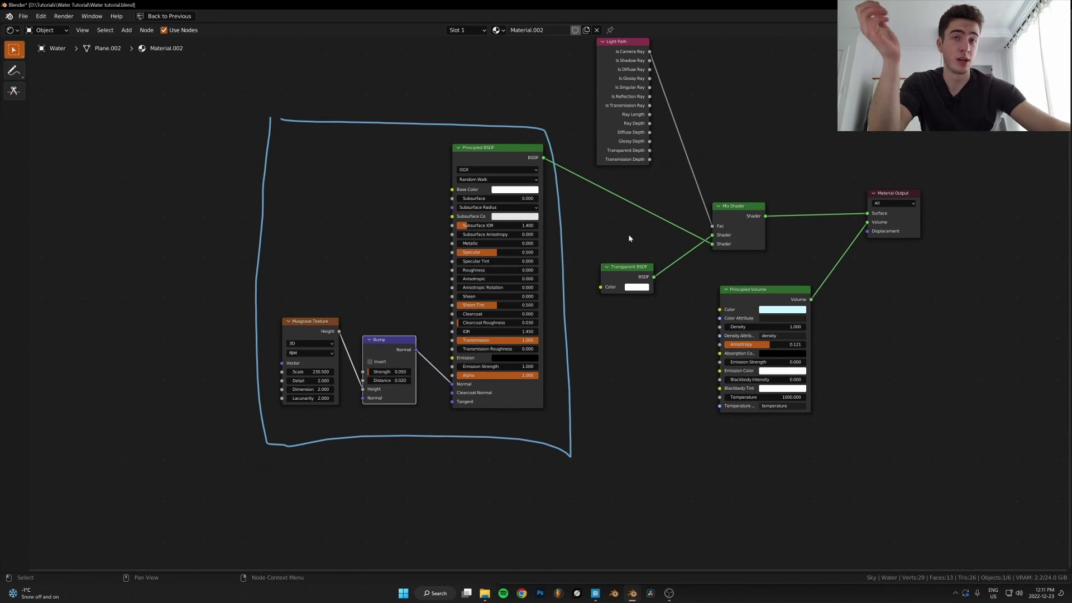
{"action": "key", "text": "ctrl+space"}
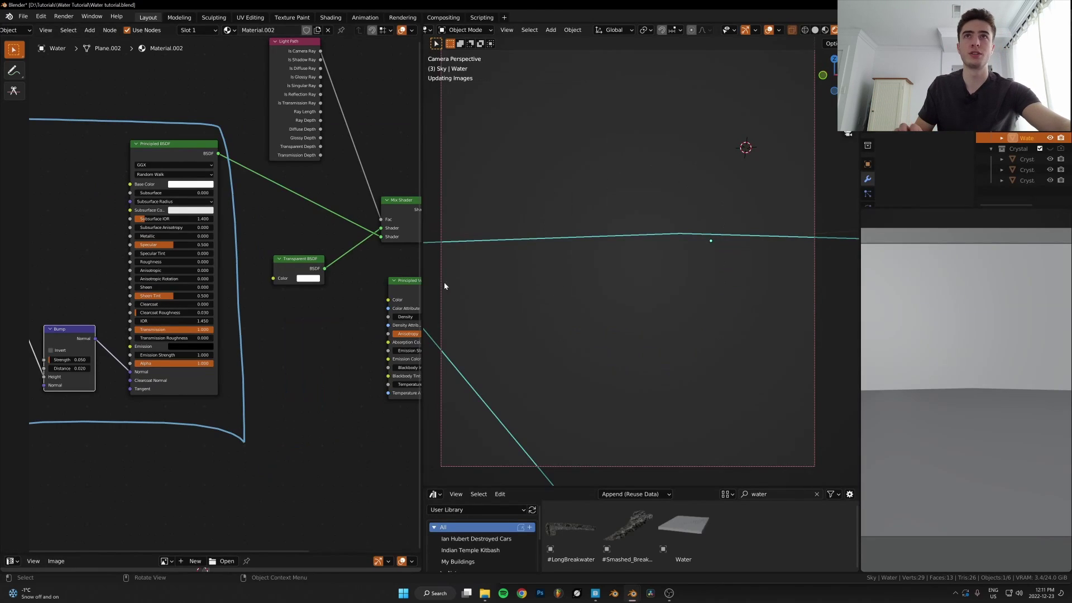
Try the water with the Principled BSDF linked directly to the Surface output, and route it back through the Mix Shader
{"action": "scroll", "coordinate": [247, 222], "scroll_direction": "up", "scroll_amount": 2}
{"action": "middle_click_drag", "start_coordinate": [264, 192], "coordinate": [119, 208]}
{"action": "scroll", "coordinate": [119, 207], "scroll_direction": "down", "scroll_amount": 3}
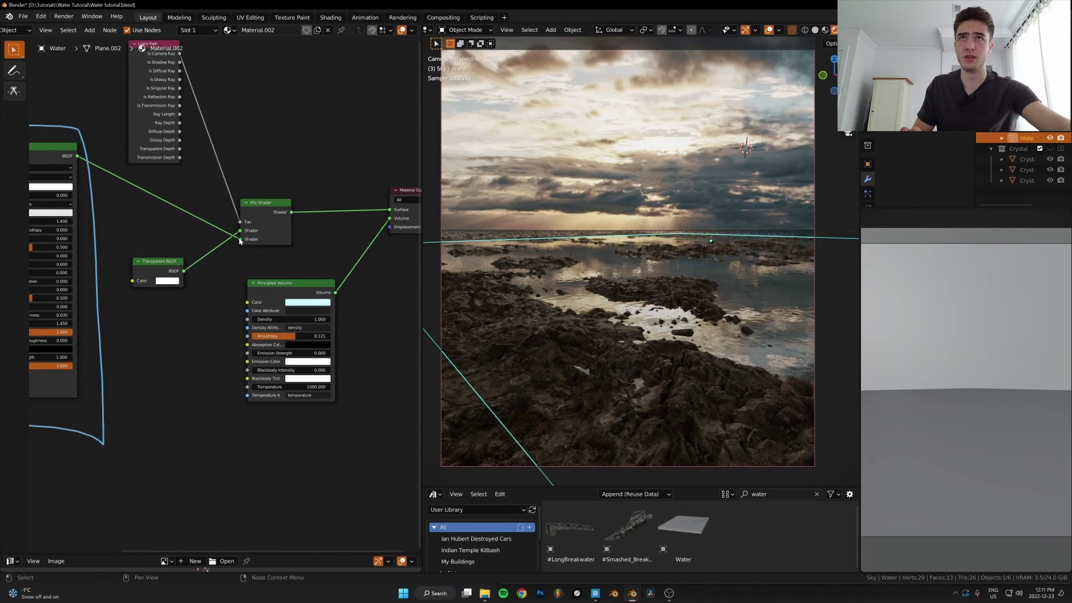
{"action": "left_click_drag", "start_coordinate": [240, 239], "coordinate": [389, 209]}
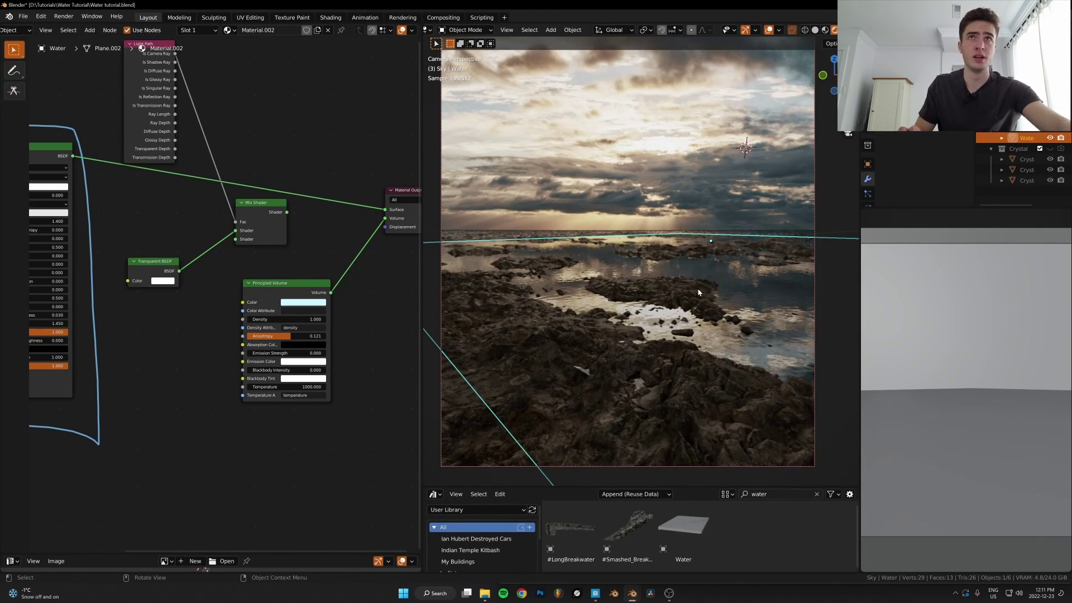
{"action": "middle_click_drag", "start_coordinate": [722, 364], "coordinate": [614, 344]}
{"action": "scroll", "coordinate": [624, 239], "scroll_direction": "up", "scroll_amount": 4}
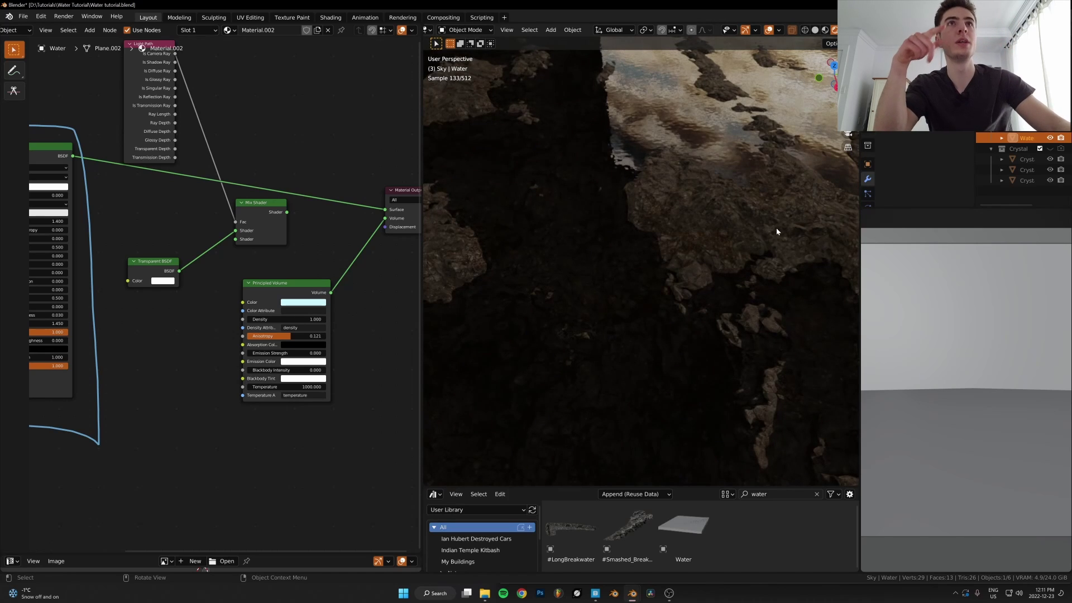
{"action": "middle_click_drag", "start_coordinate": [705, 311], "coordinate": [711, 287]}
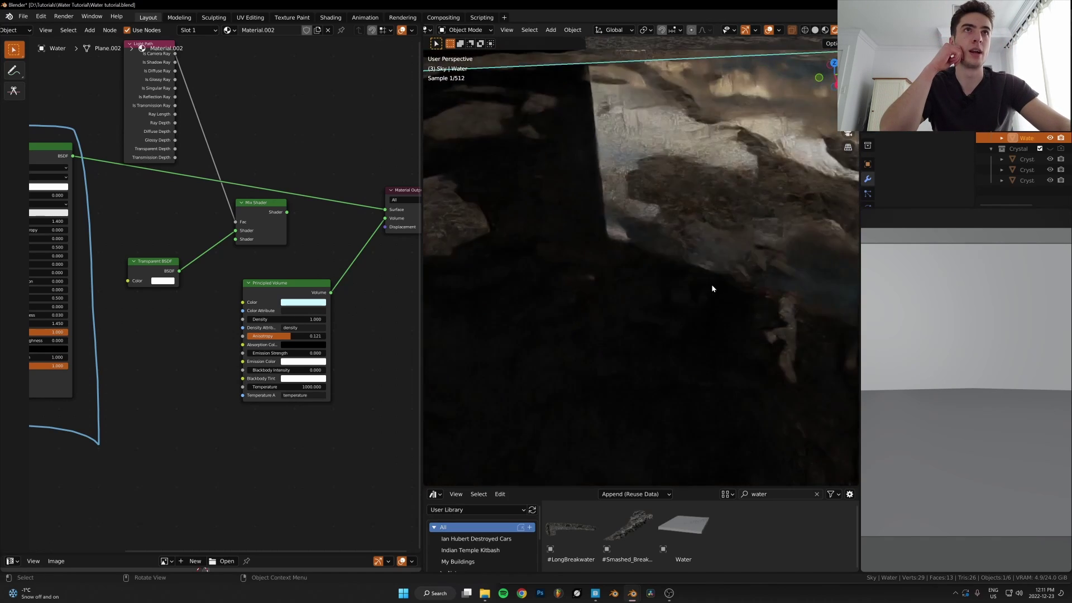
{"action": "scroll", "coordinate": [193, 208], "scroll_direction": "down", "scroll_amount": 3}
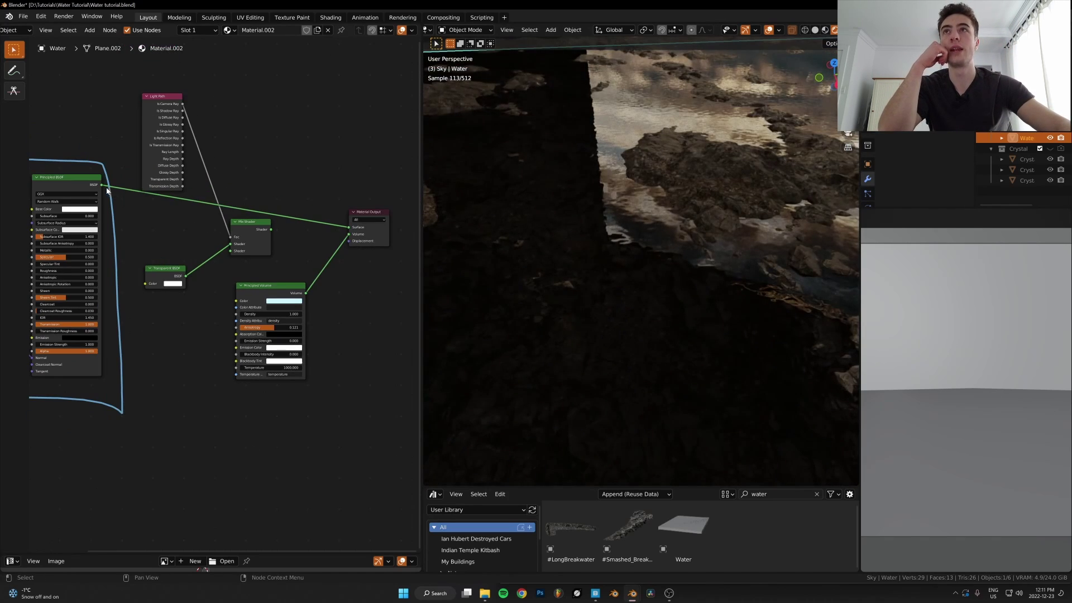
{"action": "left_click_drag", "start_coordinate": [102, 185], "coordinate": [349, 227]}
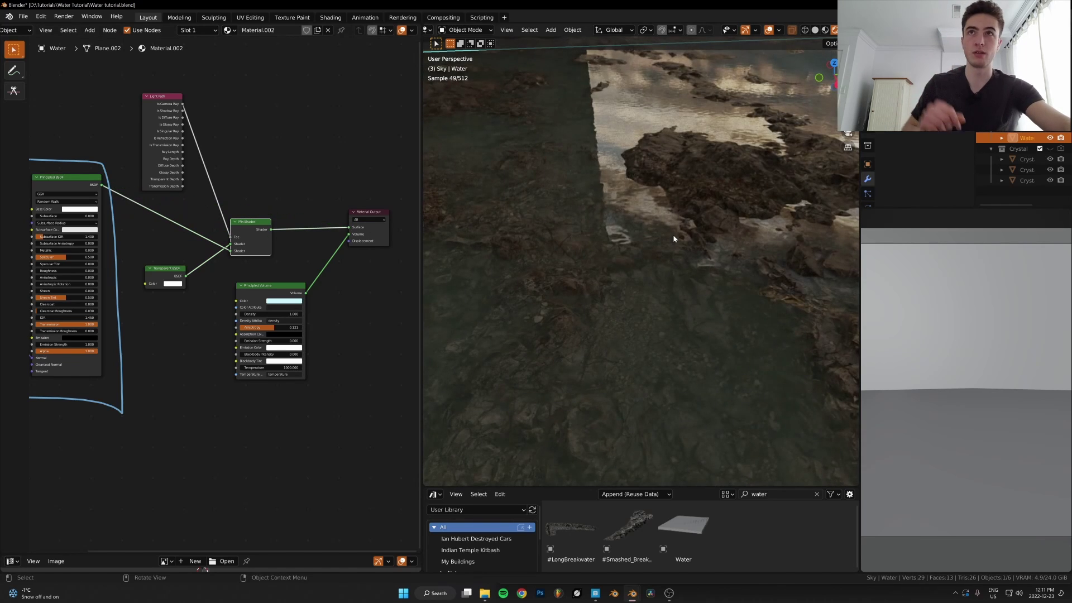
Disconnect the Principled Volume to view the water without it, and relink it to the Material Output's Volume input
{"action": "left_click_drag", "start_coordinate": [265, 295], "coordinate": [283, 362], "text": "alt"}
{"action": "middle_click_drag", "start_coordinate": [734, 347], "coordinate": [723, 301]}
{"action": "left_click_drag", "start_coordinate": [324, 360], "coordinate": [348, 234]}
{"action": "key", "text": "KP_0"}
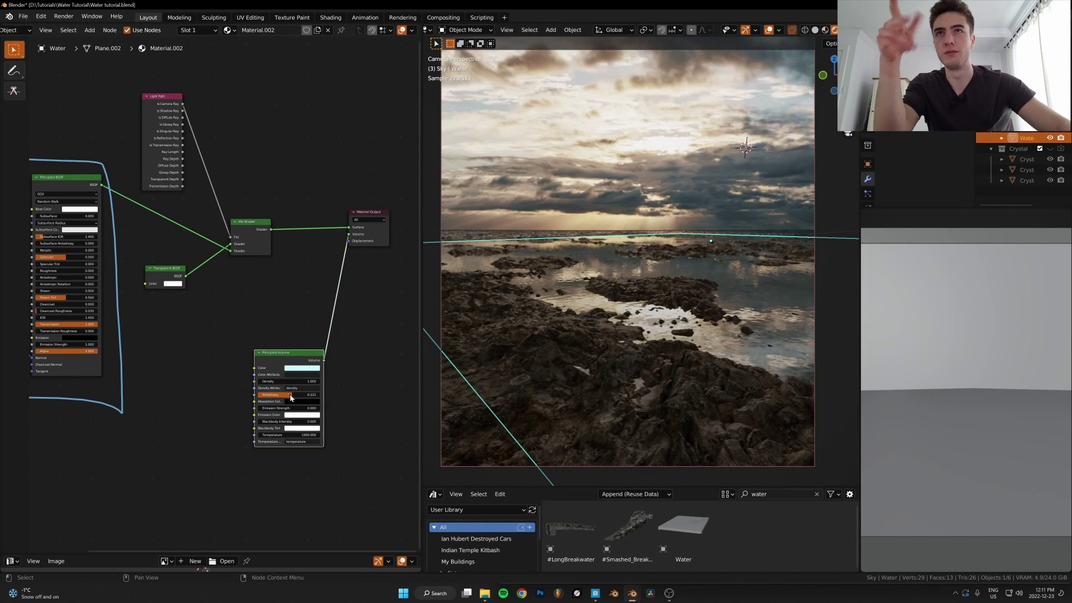
Move the Principled Volume node aside and spread out the Mix Shader, Transparent BSDF and Light Path nodes
{"action": "left_click_drag", "start_coordinate": [295, 355], "coordinate": [497, 327]}
{"action": "scroll", "coordinate": [246, 304], "scroll_direction": "up", "scroll_amount": 5}
{"action": "middle_click_drag", "start_coordinate": [249, 297], "coordinate": [330, 378]}
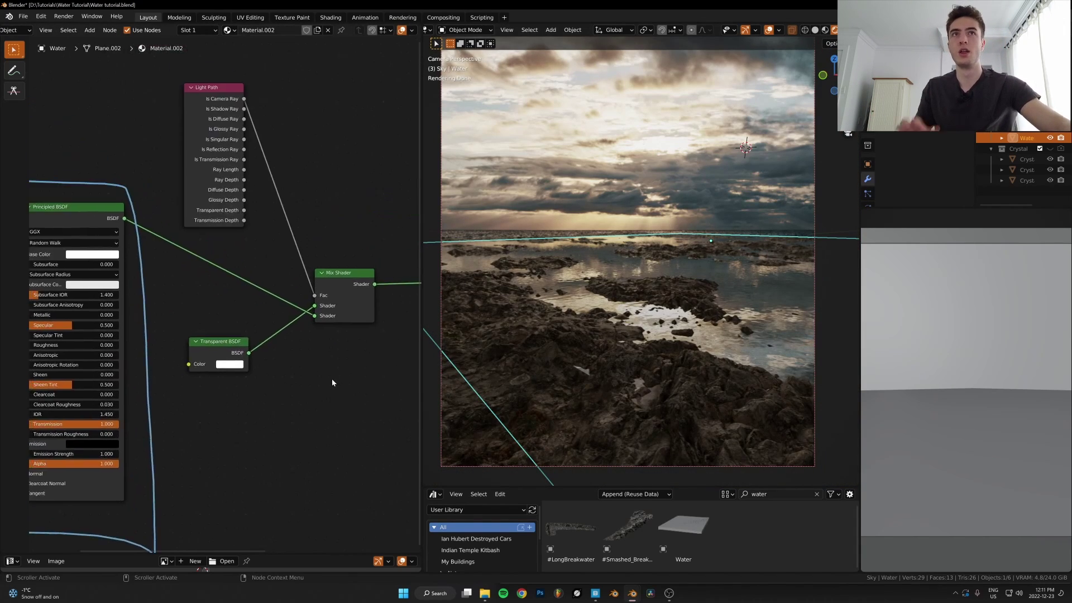
{"action": "scroll", "coordinate": [671, 333], "scroll_direction": "up", "scroll_amount": 2}
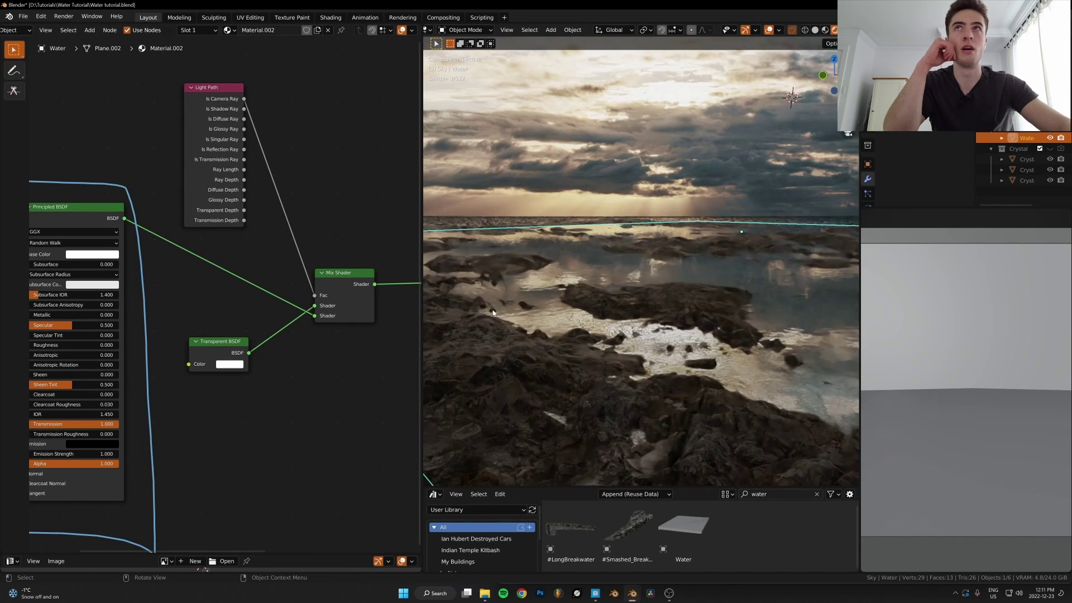
{"action": "left_click_drag", "start_coordinate": [223, 352], "coordinate": [217, 364]}
{"action": "left_click_drag", "start_coordinate": [358, 276], "coordinate": [377, 242]}
{"action": "left_click", "coordinate": [31, 211]}
{"action": "left_click_drag", "start_coordinate": [223, 354], "coordinate": [242, 365]}
{"action": "left_click_drag", "start_coordinate": [189, 175], "coordinate": [154, 140]}
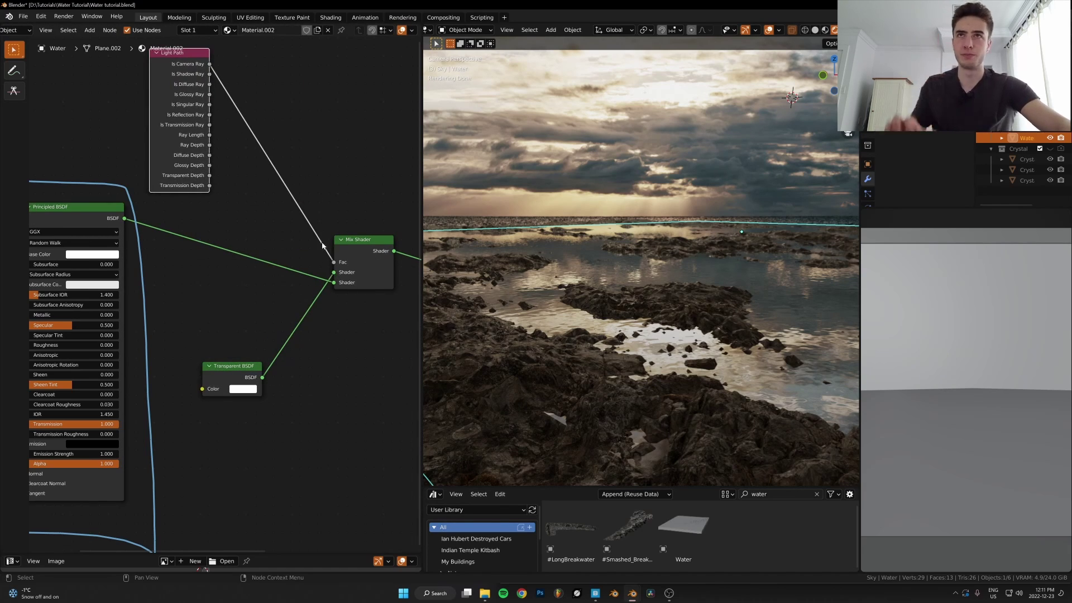
Detach the Light Path from the Mix Shader and link the Principled BSDF to the Mix Shader's second Shader input
{"action": "middle_click_drag", "start_coordinate": [322, 242], "coordinate": [291, 251]}
{"action": "scroll", "coordinate": [110, 282], "scroll_direction": "down", "scroll_amount": 3}
{"action": "scroll", "coordinate": [110, 282], "scroll_direction": "up", "scroll_amount": 4}
{"action": "middle_click_drag", "start_coordinate": [109, 282], "coordinate": [156, 246]}
{"action": "scroll", "coordinate": [156, 245], "scroll_direction": "up", "scroll_amount": 3}
{"action": "middle_click_drag", "start_coordinate": [390, 251], "coordinate": [295, 250]}
{"action": "scroll", "coordinate": [299, 246], "scroll_direction": "down", "scroll_amount": 2}
{"action": "left_click_drag", "start_coordinate": [301, 241], "coordinate": [265, 187], "text": "alt"}
{"action": "key", "text": "Escape"}
{"action": "left_click_drag", "start_coordinate": [154, 253], "coordinate": [369, 274]}
{"action": "left_click_drag", "start_coordinate": [395, 234], "coordinate": [369, 272]}
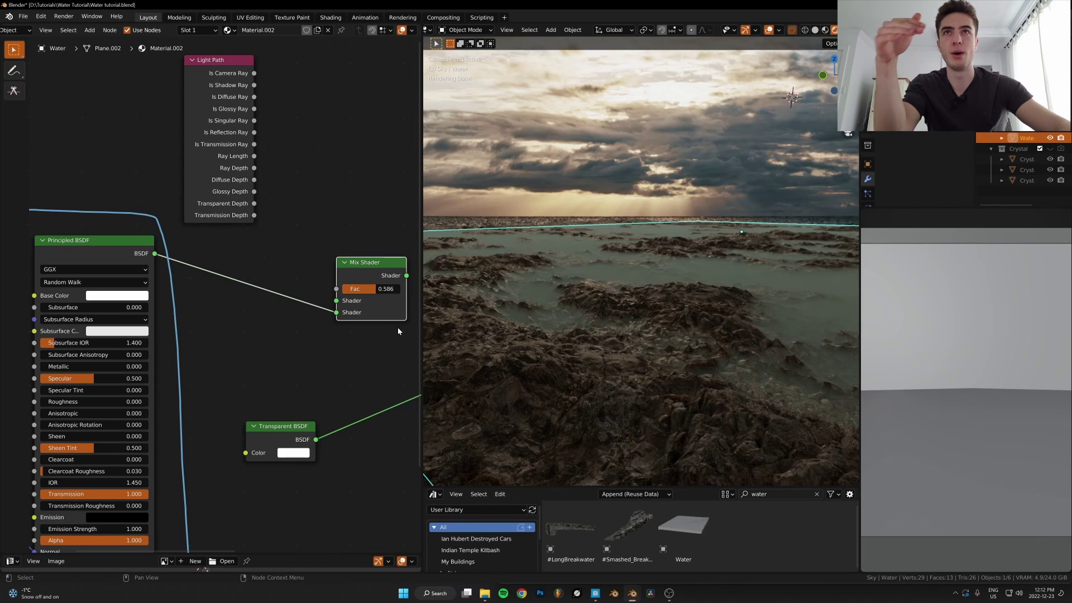
Link the Transparent BSDF to the Mix Shader's first Shader input, detached from the Material Output
{"action": "scroll", "coordinate": [279, 411], "scroll_direction": "down", "scroll_amount": 2}
{"action": "left_click_drag", "start_coordinate": [270, 408], "coordinate": [302, 308], "text": "alt"}
{"action": "scroll", "coordinate": [331, 317], "scroll_direction": "up", "scroll_amount": 5}
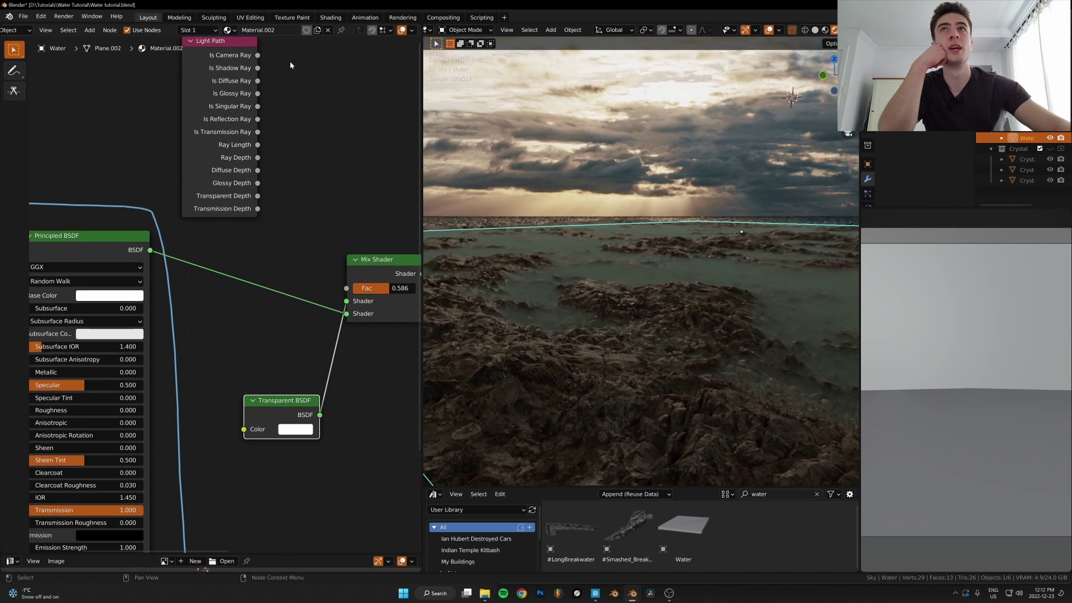
{"action": "middle_click_drag", "start_coordinate": [380, 232], "coordinate": [342, 236]}
{"action": "scroll", "coordinate": [291, 306], "scroll_direction": "down", "scroll_amount": 11}
{"action": "middle_click_drag", "start_coordinate": [354, 296], "coordinate": [275, 294]}
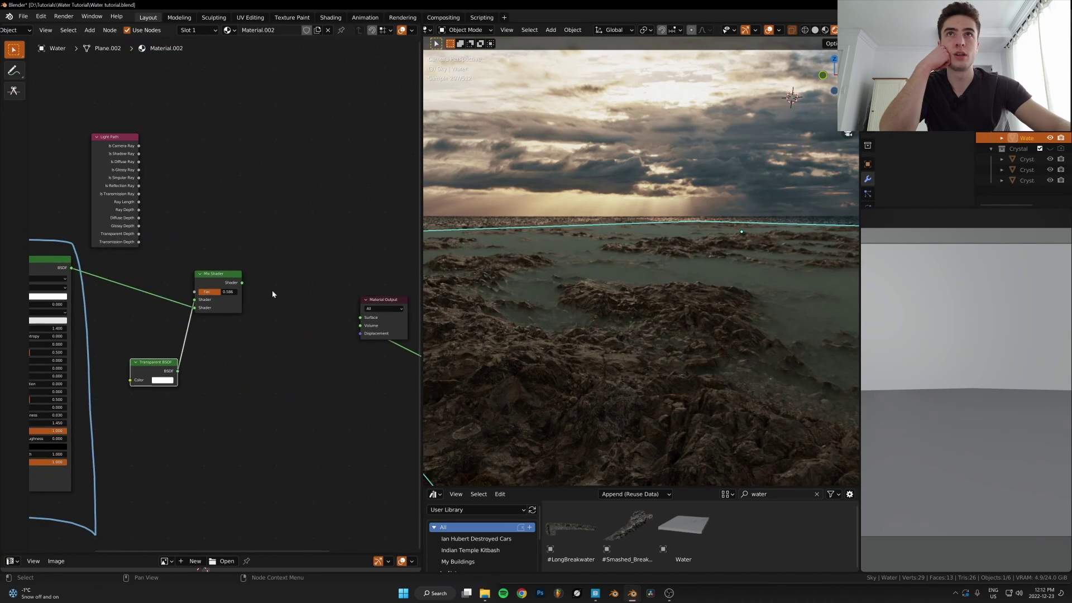
Disconnect the Principled Volume from the Material Output and move it aside
{"action": "middle_click_drag", "start_coordinate": [340, 394], "coordinate": [226, 396]}
{"action": "left_click_drag", "start_coordinate": [306, 385], "coordinate": [388, 402], "text": "alt"}
{"action": "scroll", "coordinate": [756, 335], "scroll_direction": "up", "scroll_amount": 2}
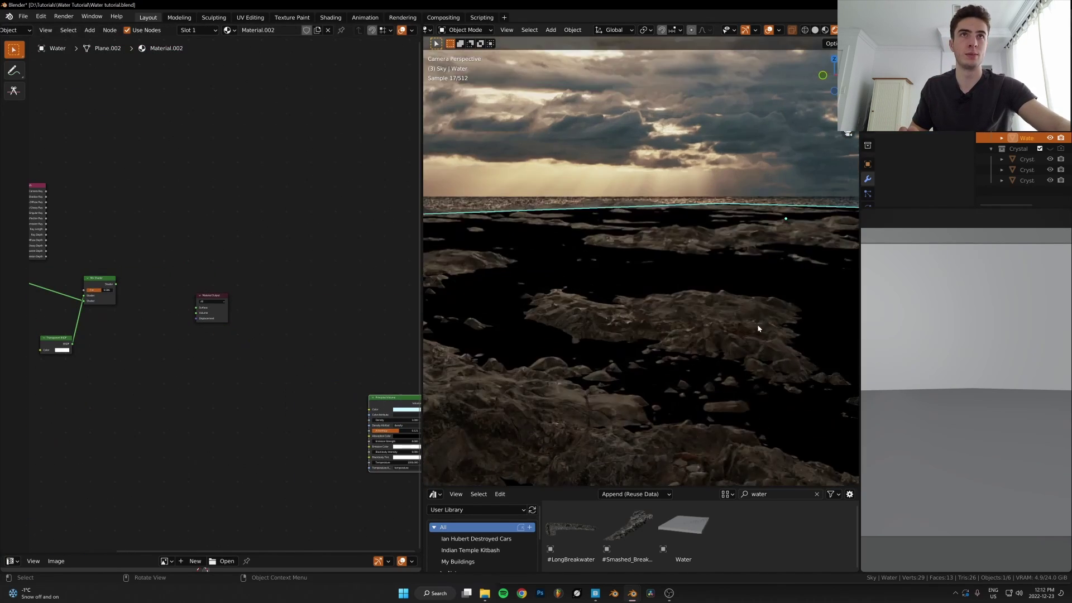
{"action": "middle_click_drag", "start_coordinate": [537, 284], "coordinate": [575, 259]}
Connect the Mix Shader's output to the Material Output's Surface input and inspect the water surface
{"action": "scroll", "coordinate": [113, 302], "scroll_direction": "up", "scroll_amount": 1}
{"action": "left_click_drag", "start_coordinate": [100, 282], "coordinate": [193, 310]}
{"action": "scroll", "coordinate": [813, 321], "scroll_direction": "up", "scroll_amount": 3}
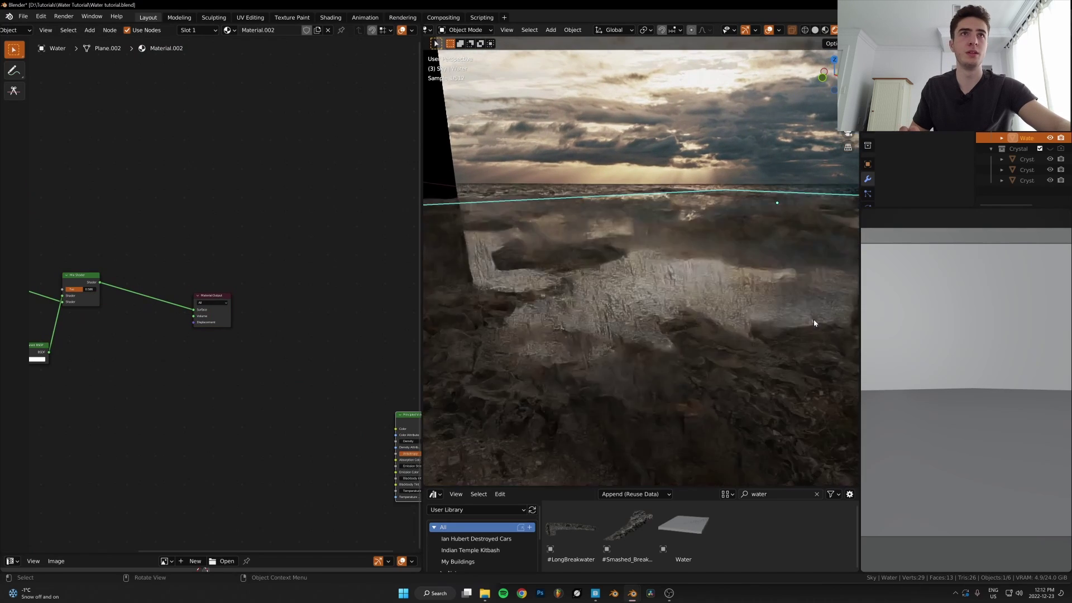
{"action": "middle_click_drag", "start_coordinate": [695, 337], "coordinate": [687, 359]}
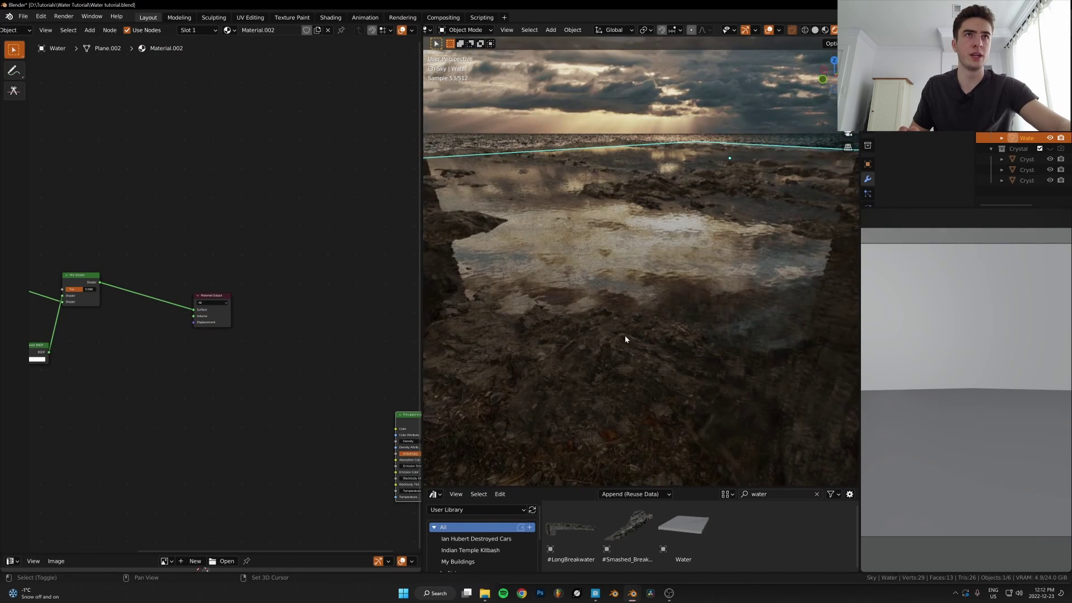
{"action": "middle_click_drag", "start_coordinate": [686, 318], "coordinate": [663, 305]}
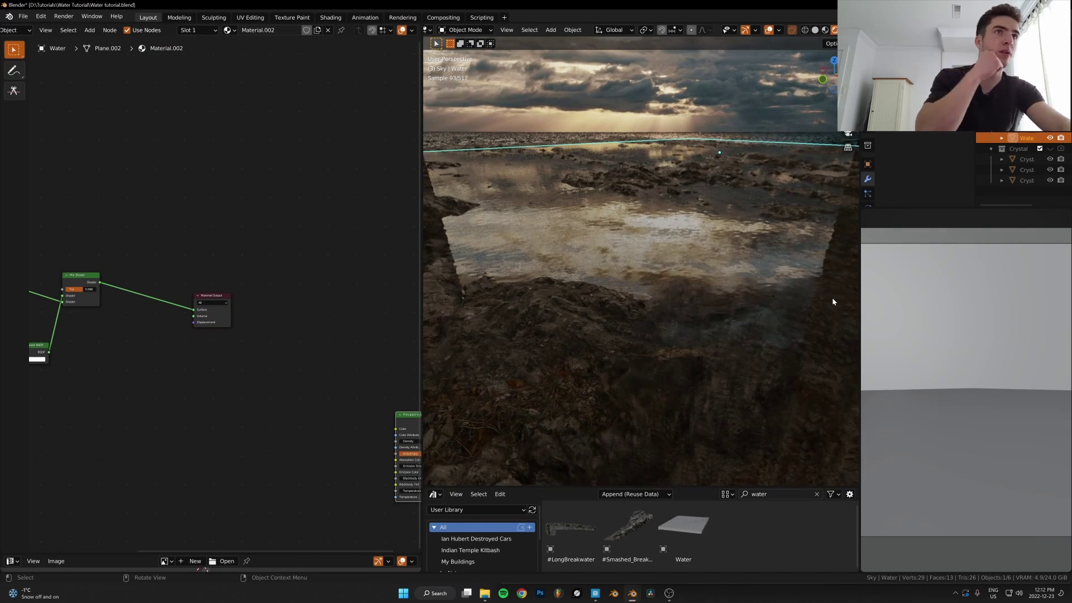
{"action": "middle_click_drag", "start_coordinate": [147, 287], "coordinate": [340, 271]}
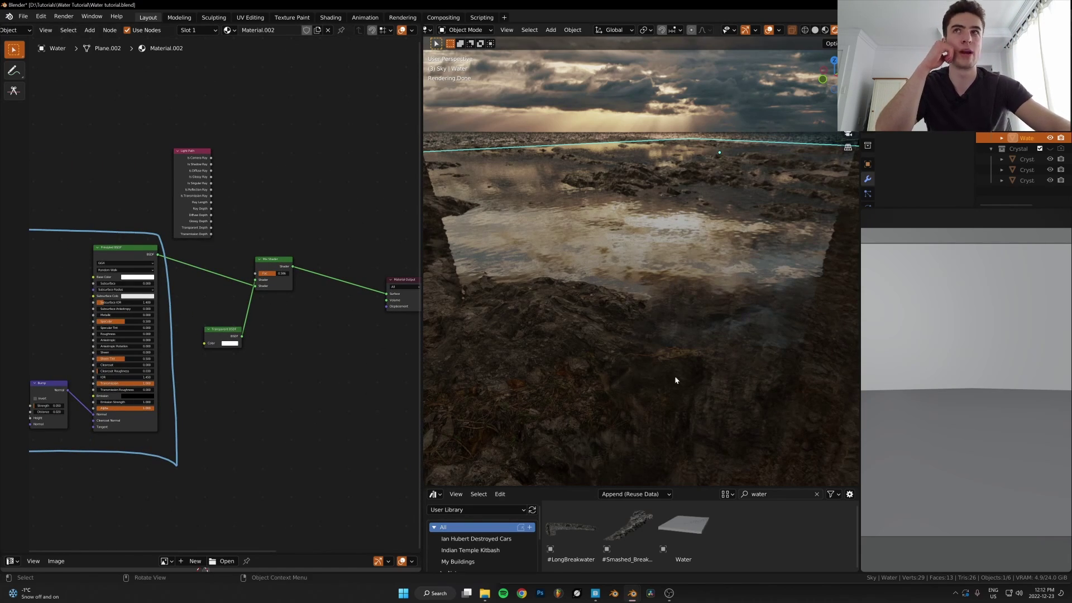
Nudge the Transparent BSDF node and set the Mix Shader's factor to about 0.571
{"action": "scroll", "coordinate": [172, 321], "scroll_direction": "up", "scroll_amount": 2}
{"action": "left_click_drag", "start_coordinate": [77, 224], "coordinate": [93, 229]}
{"action": "left_click_drag", "start_coordinate": [231, 356], "coordinate": [233, 354]}
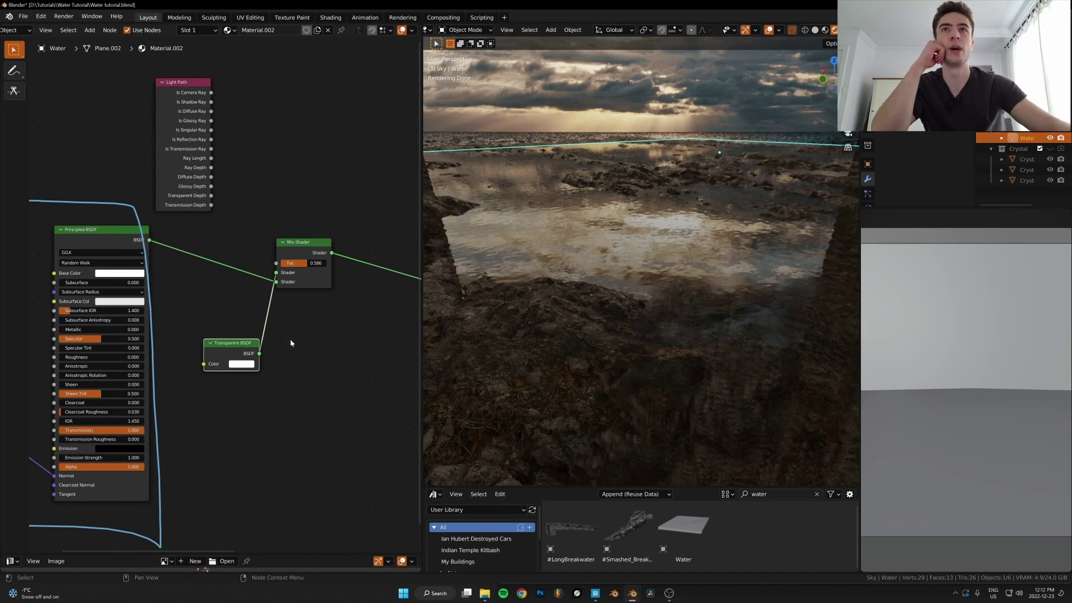
{"action": "scroll", "coordinate": [291, 339], "scroll_direction": "up", "scroll_amount": 5}
{"action": "left_click_drag", "start_coordinate": [363, 249], "coordinate": [354, 249]}
{"action": "scroll", "coordinate": [354, 249], "scroll_direction": "down", "scroll_amount": 4}
{"action": "middle_click_drag", "start_coordinate": [285, 167], "coordinate": [236, 233]}
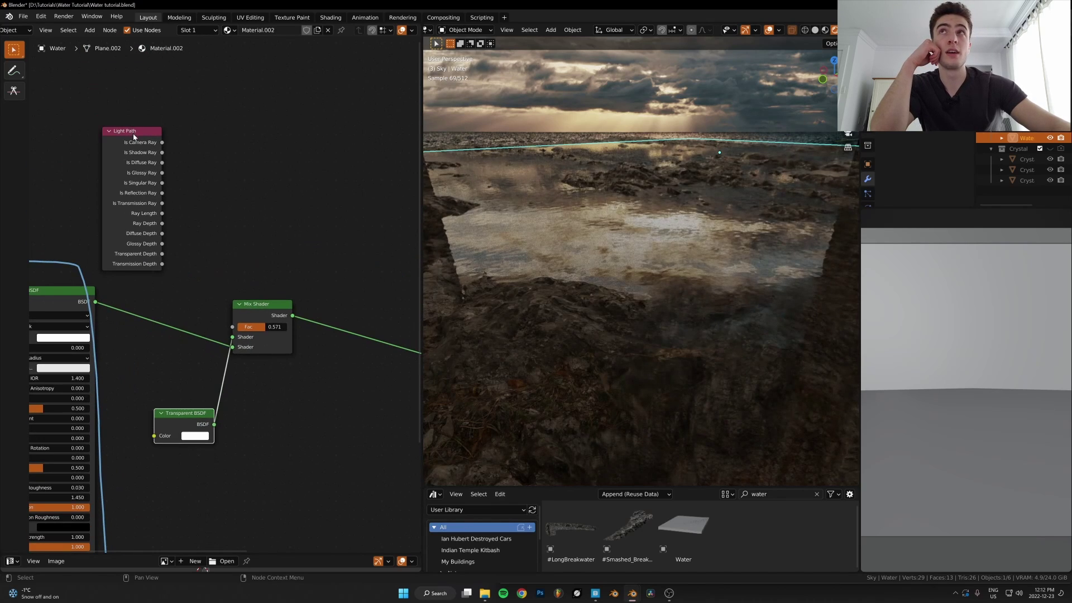
Link the Light Path's Is Camera Ray output to the Mix Shader's Fac input and position the Light Path above the Principled BSDF
{"action": "left_click_drag", "start_coordinate": [134, 135], "coordinate": [161, 109]}
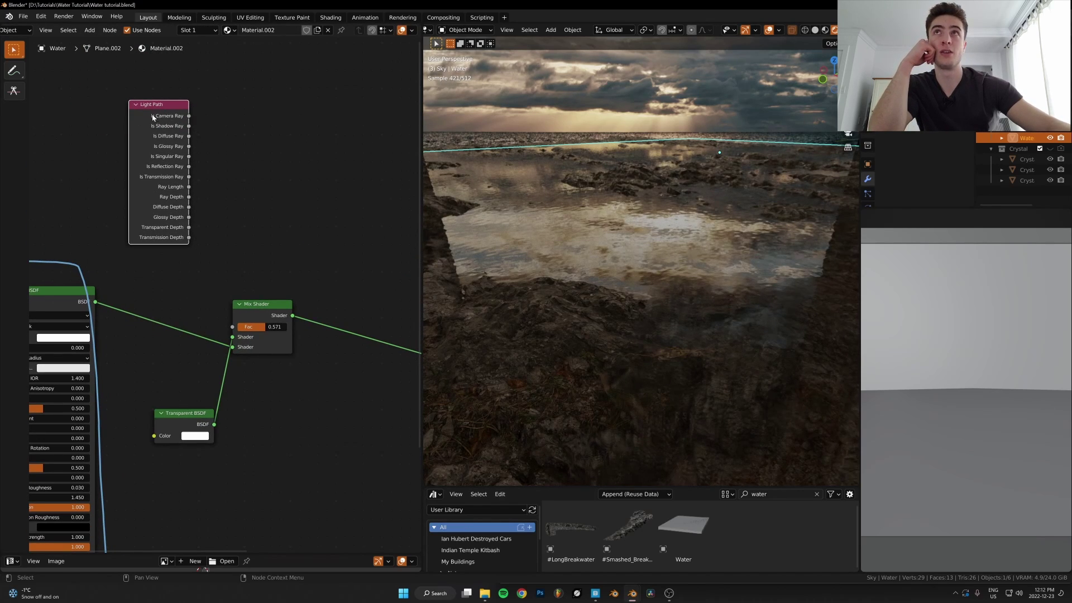
{"action": "left_click_drag", "start_coordinate": [189, 117], "coordinate": [238, 329]}
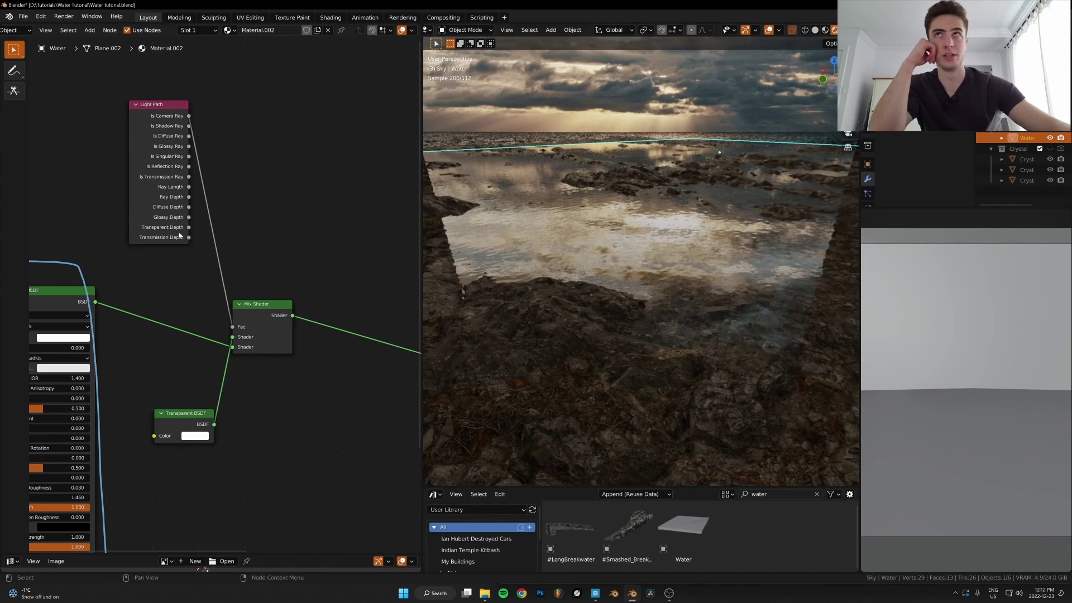
{"action": "scroll", "coordinate": [167, 219], "scroll_direction": "down", "scroll_amount": 3}
{"action": "left_click_drag", "start_coordinate": [167, 178], "coordinate": [128, 160]}
{"action": "scroll", "coordinate": [86, 230], "scroll_direction": "up", "scroll_amount": 4}
{"action": "middle_click_drag", "start_coordinate": [109, 232], "coordinate": [253, 229]}
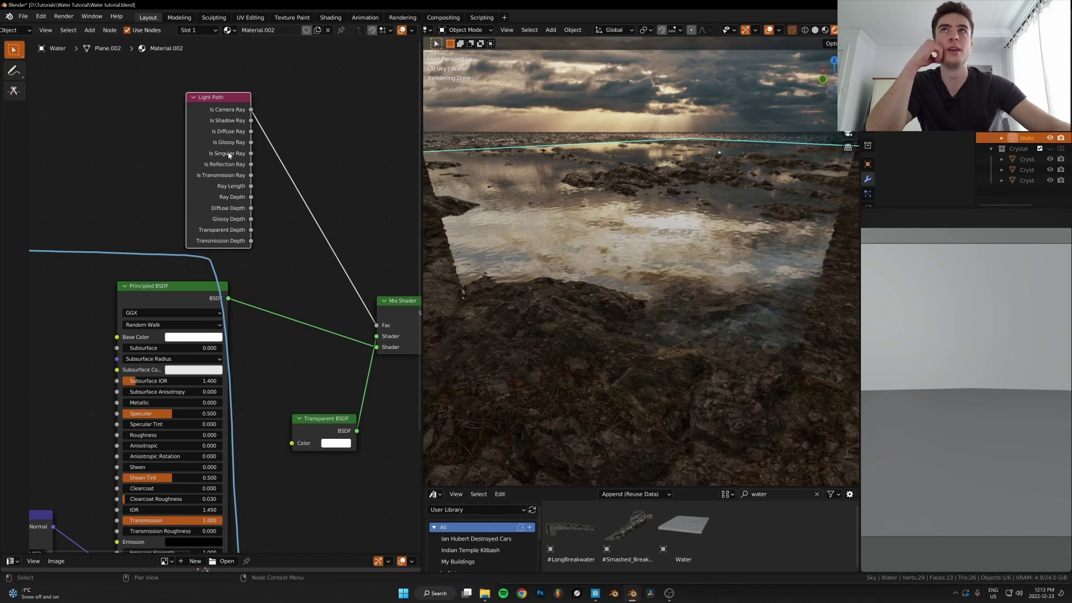
{"action": "left_click_drag", "start_coordinate": [229, 155], "coordinate": [198, 151]}
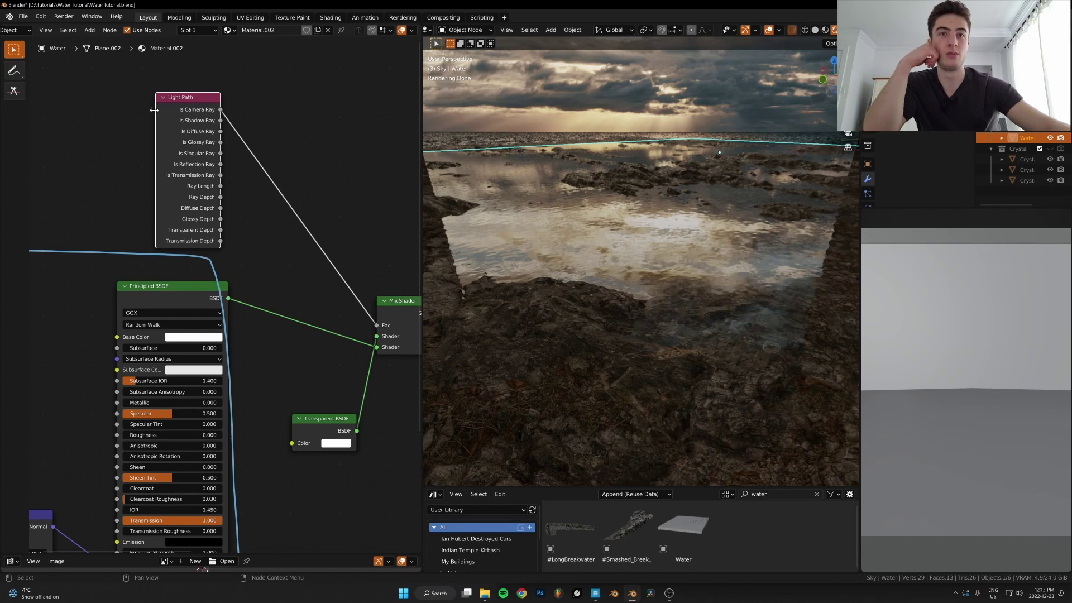
{"action": "scroll", "coordinate": [291, 261], "scroll_direction": "down", "scroll_amount": 2}
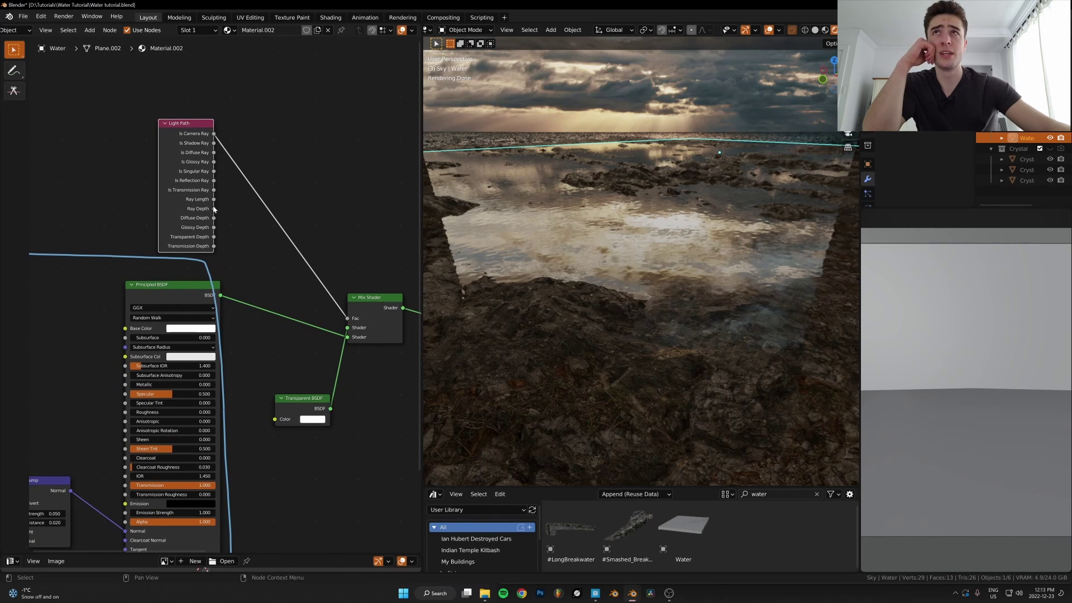
{"action": "left_click_drag", "start_coordinate": [177, 216], "coordinate": [194, 212]}
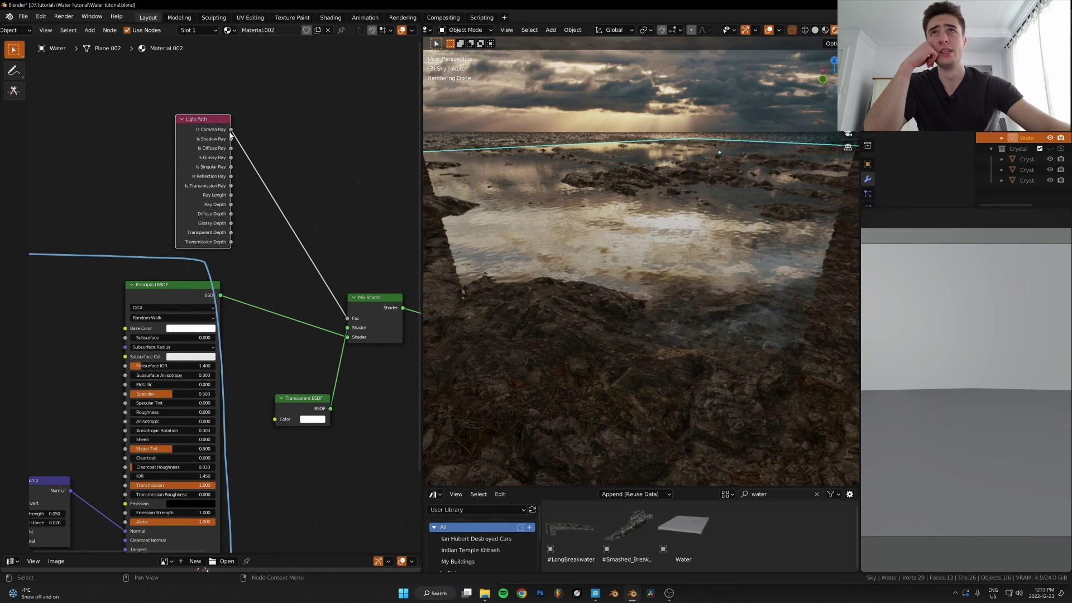
Bring the Principled Volume node back below the Material Output and link it to the Volume input
{"action": "middle_click_drag", "start_coordinate": [339, 274], "coordinate": [180, 246]}
{"action": "scroll", "coordinate": [180, 246], "scroll_direction": "down", "scroll_amount": 4}
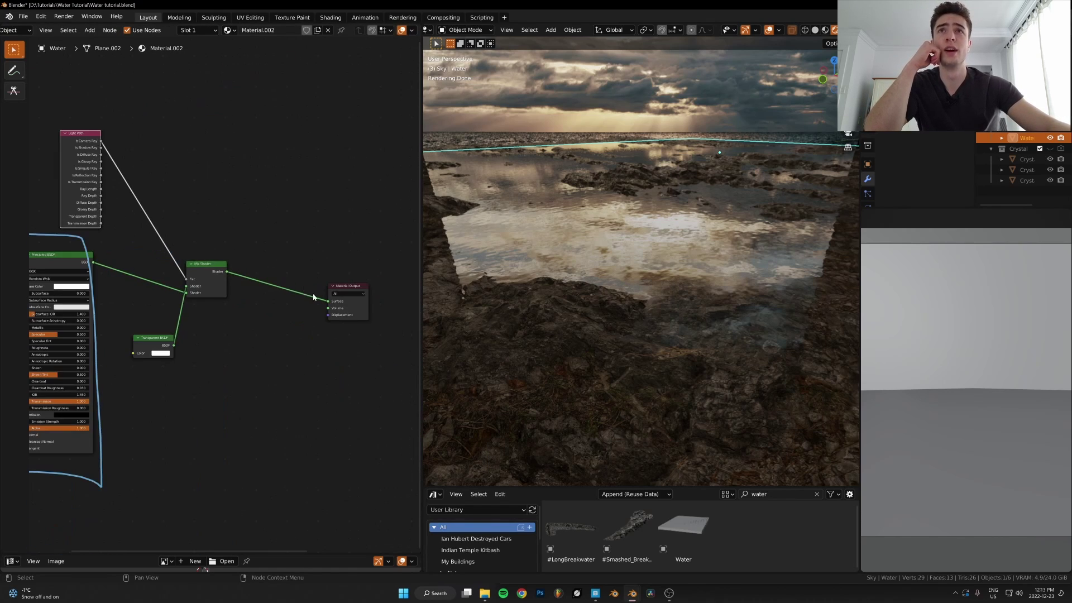
{"action": "middle_click_drag", "start_coordinate": [702, 344], "coordinate": [678, 322]}
{"action": "scroll", "coordinate": [344, 327], "scroll_direction": "down", "scroll_amount": 7}
{"action": "left_click_drag", "start_coordinate": [407, 365], "coordinate": [257, 331]}
{"action": "scroll", "coordinate": [258, 332], "scroll_direction": "up", "scroll_amount": 3}
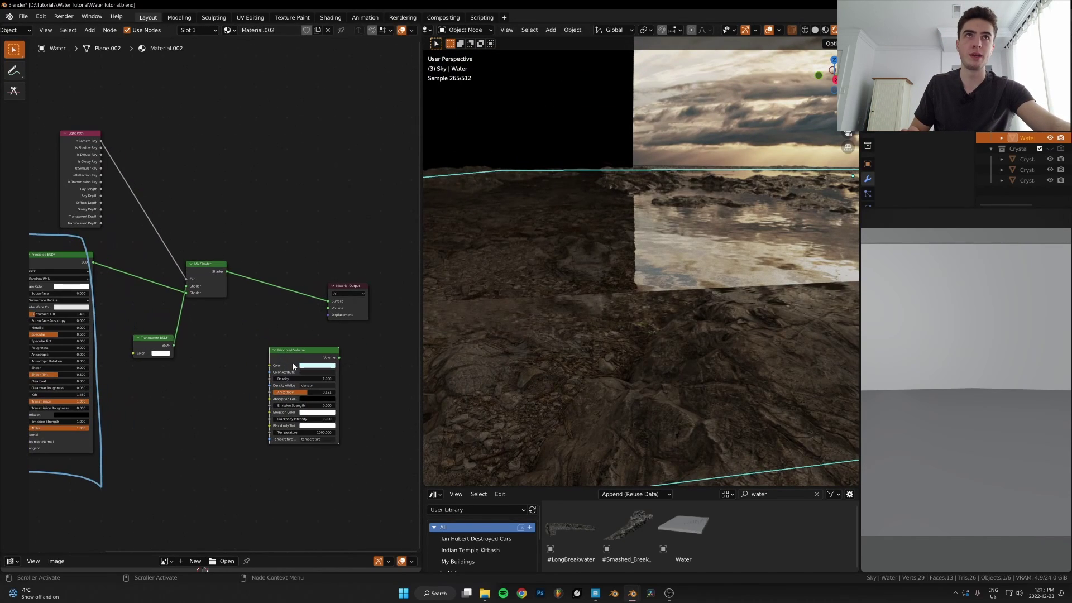
{"action": "middle_click_drag", "start_coordinate": [559, 318], "coordinate": [559, 330]}
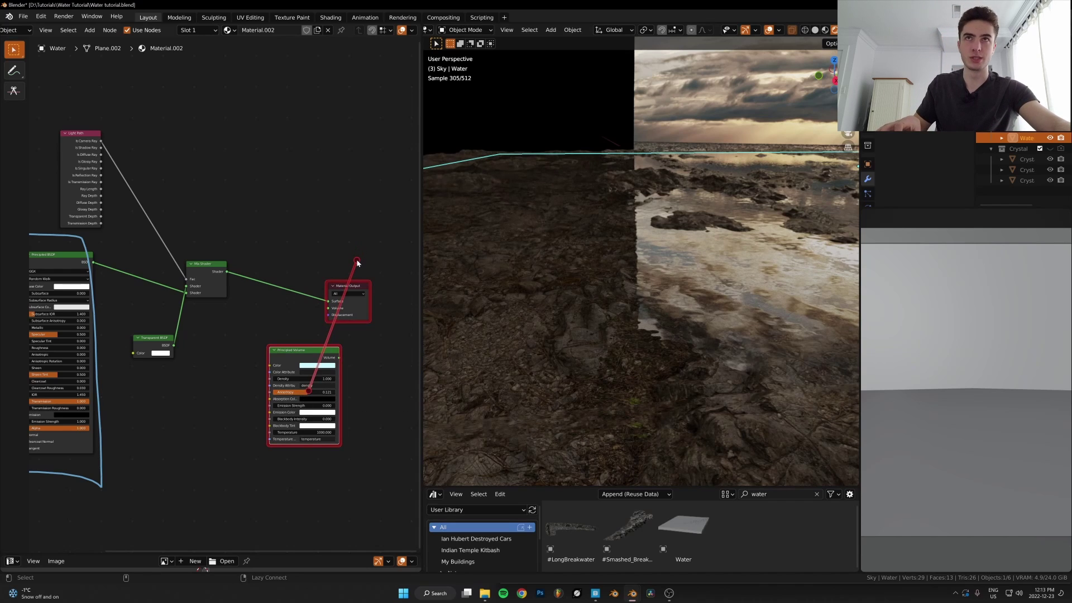
{"action": "right_click_drag", "start_coordinate": [358, 262], "coordinate": [340, 309], "text": "alt"}
{"action": "left_click_drag", "start_coordinate": [309, 358], "coordinate": [270, 352]}
Isolate the water object in solid shading and examine its box-shaped mesh in Edit Mode
{"action": "middle_click_drag", "start_coordinate": [437, 366], "coordinate": [663, 256]}
{"action": "scroll", "coordinate": [607, 285], "scroll_direction": "down", "scroll_amount": 3}
{"action": "scroll", "coordinate": [633, 282], "scroll_direction": "down", "scroll_amount": 4}
{"action": "key", "text": "g"}
{"action": "right_click", "coordinate": [615, 255]}
{"action": "key", "text": "slash"}
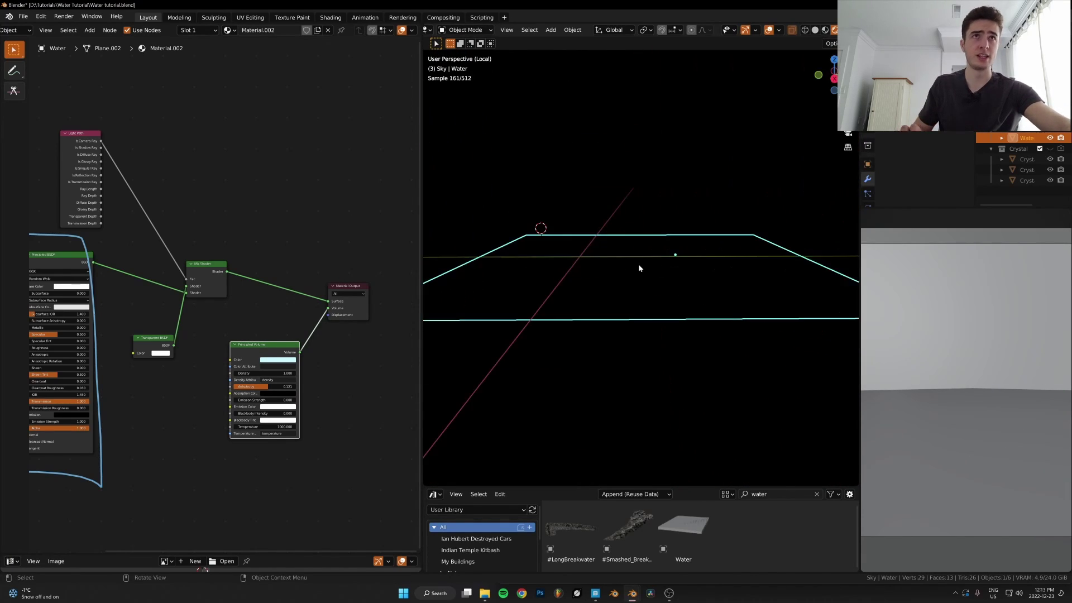
{"action": "key", "text": "z"}
{"action": "mouse_move", "coordinate": [649, 335]}
{"action": "middle_mouse_down"}
{"action": "mouse_move", "coordinate": [679, 278]}
{"action": "mouse_move", "coordinate": [680, 301]}
{"action": "middle_mouse_up"}
{"action": "key", "text": "Tab"}
{"action": "scroll", "coordinate": [680, 304], "scroll_direction": "down", "scroll_amount": 2}
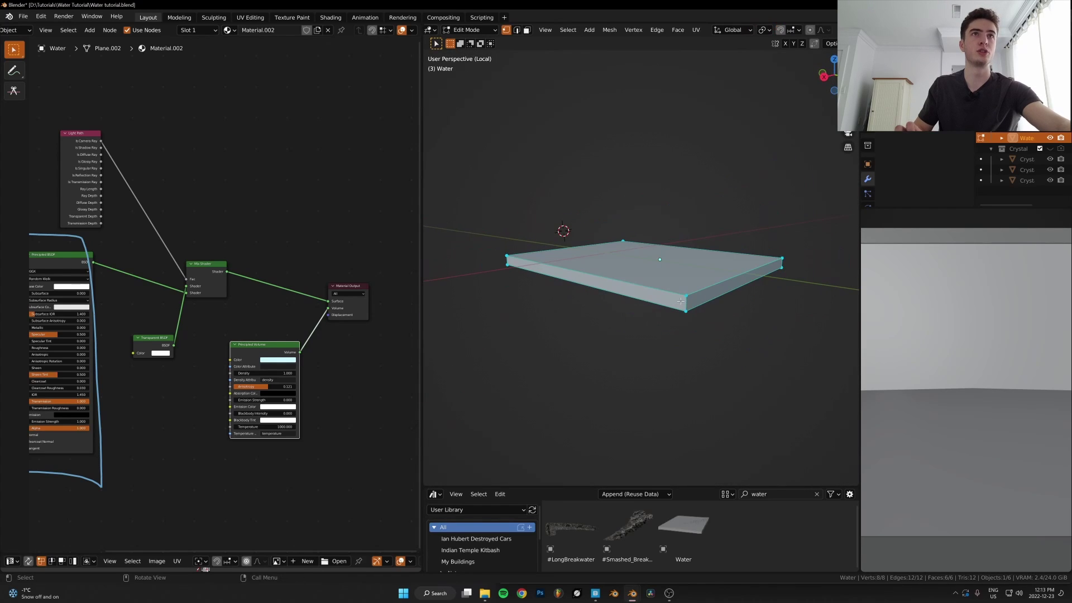
{"action": "key", "text": "Tab"}
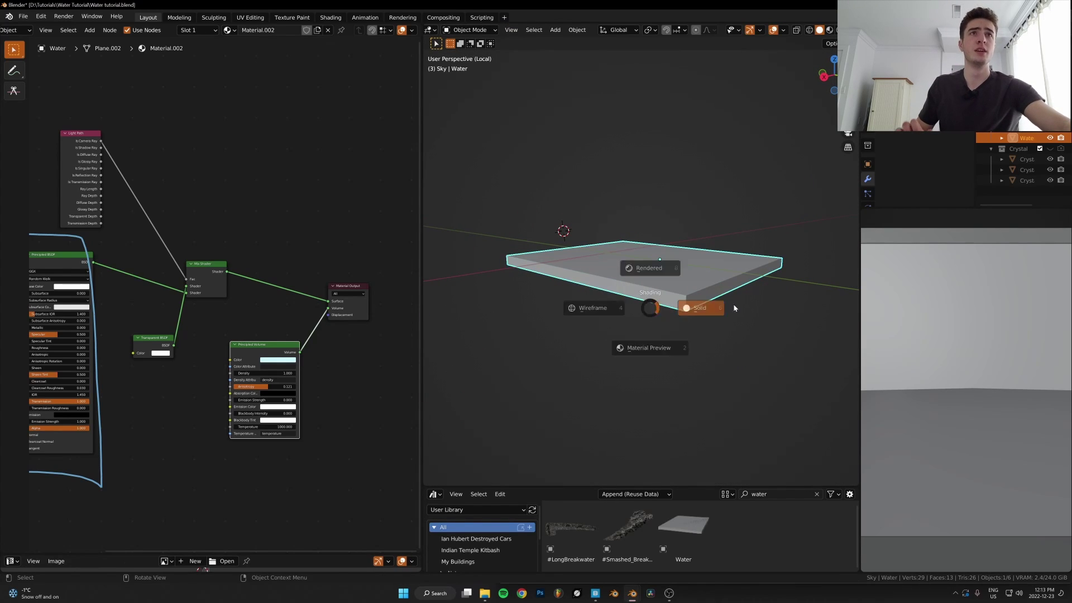
Leave local view and return the viewport to rendered shading over the rocky shore
{"action": "key", "text": "KP_Divide"}
{"action": "key", "text": "z"}
{"action": "left_click", "coordinate": [693, 232]}
{"action": "scroll", "coordinate": [675, 285], "scroll_direction": "up", "scroll_amount": 3}
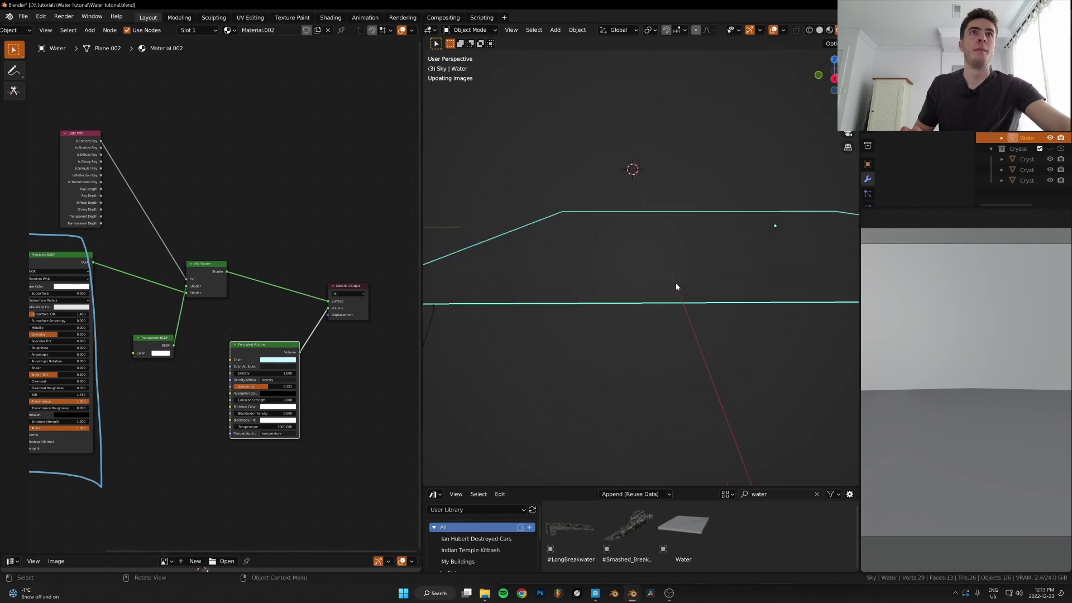
{"action": "scroll", "coordinate": [291, 349], "scroll_direction": "up", "scroll_amount": 4}
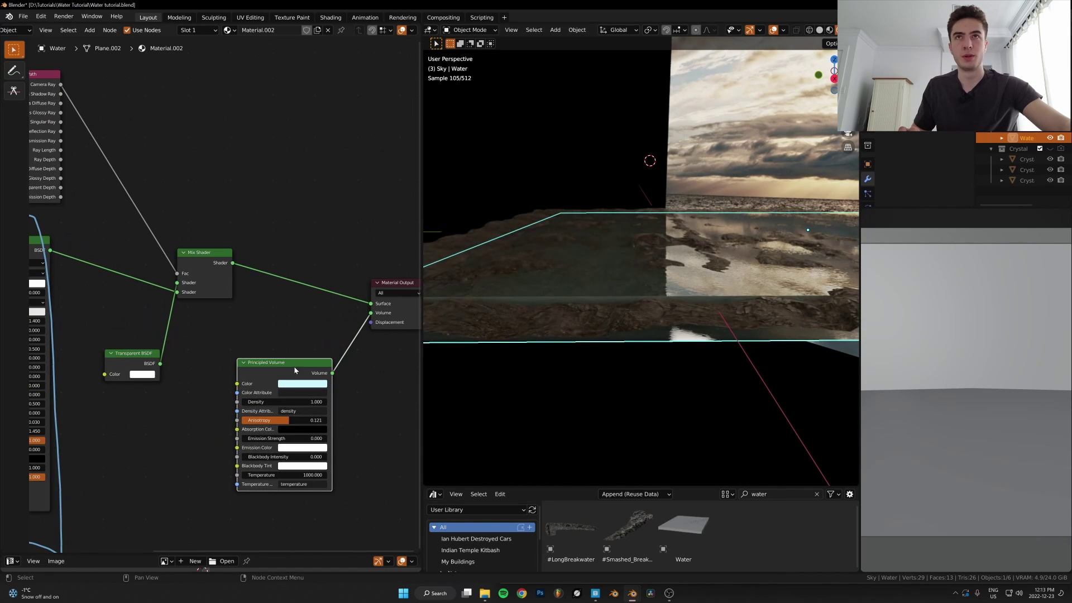
Detach the Principled Volume and link a new Volume Absorption node to the Material Output's Volume input instead
{"action": "scroll", "coordinate": [302, 357], "scroll_direction": "up", "scroll_amount": 2}
{"action": "scroll", "coordinate": [293, 368], "scroll_direction": "down", "scroll_amount": 2}
{"action": "left_click_drag", "start_coordinate": [304, 379], "coordinate": [470, 434], "text": "alt"}
{"action": "key", "text": "shift+a"}
{"action": "type", "text": "volume"}
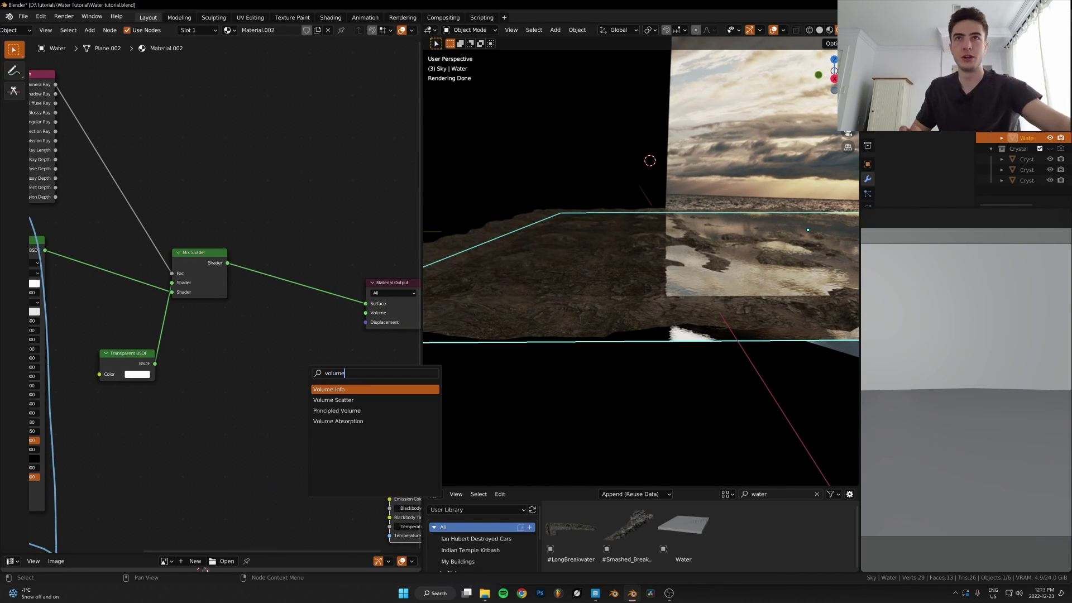
{"action": "left_click", "coordinate": [333, 422]}
{"action": "left_click", "coordinate": [311, 392]}
{"action": "right_click_drag", "start_coordinate": [313, 390], "coordinate": [394, 345], "text": "alt"}
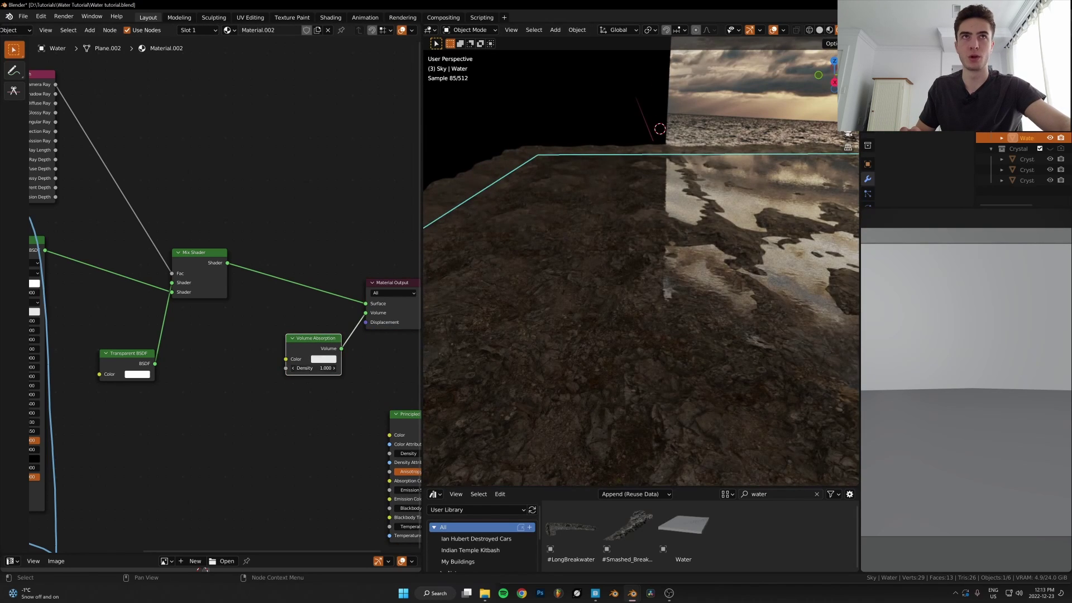
Set the Volume Absorption node's density to 5
{"action": "left_click", "coordinate": [314, 368]}
{"action": "type", "text": "5"}
{"action": "key", "text": "Return"}
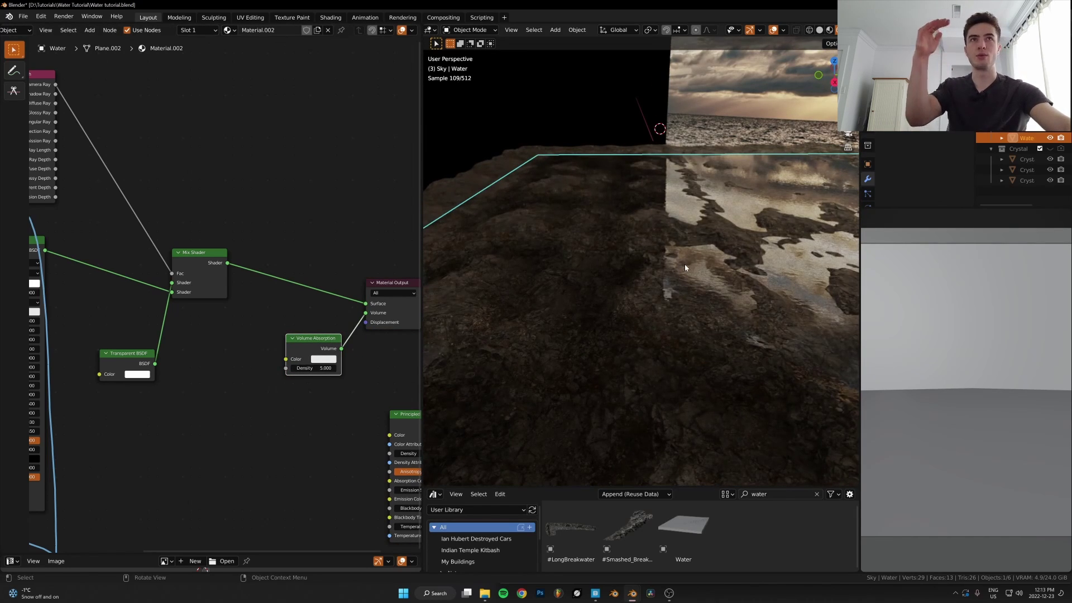
Detach the Volume Absorption node and reconnect the Principled Volume to the Material Output's Volume input
{"action": "scroll", "coordinate": [382, 338], "scroll_direction": "down", "scroll_amount": 3}
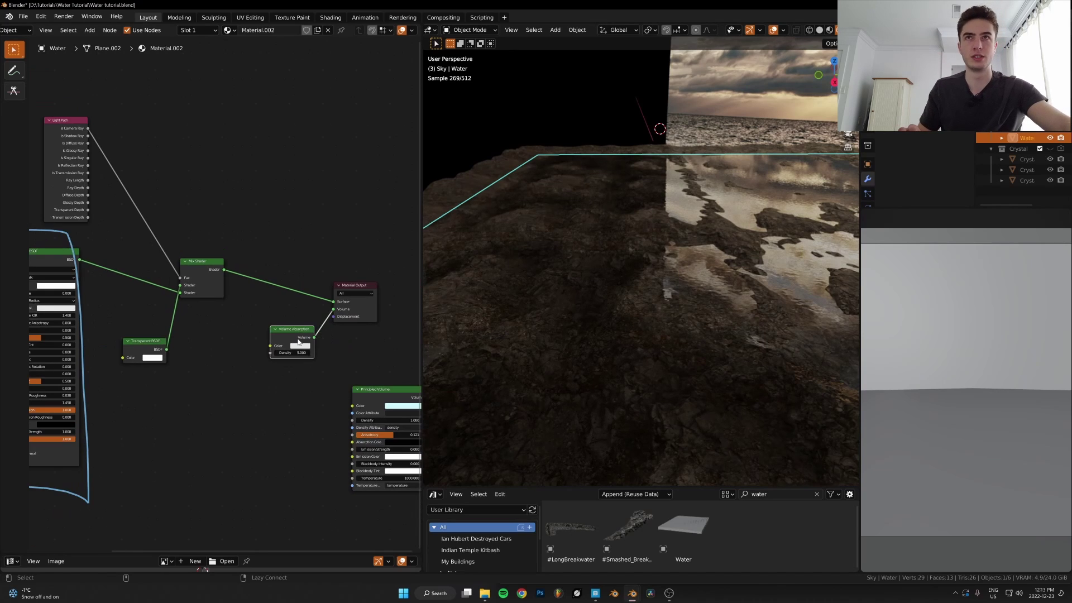
{"action": "left_click_drag", "start_coordinate": [307, 338], "coordinate": [265, 383], "text": "alt"}
{"action": "right_click_drag", "start_coordinate": [380, 399], "coordinate": [342, 302], "text": "alt"}
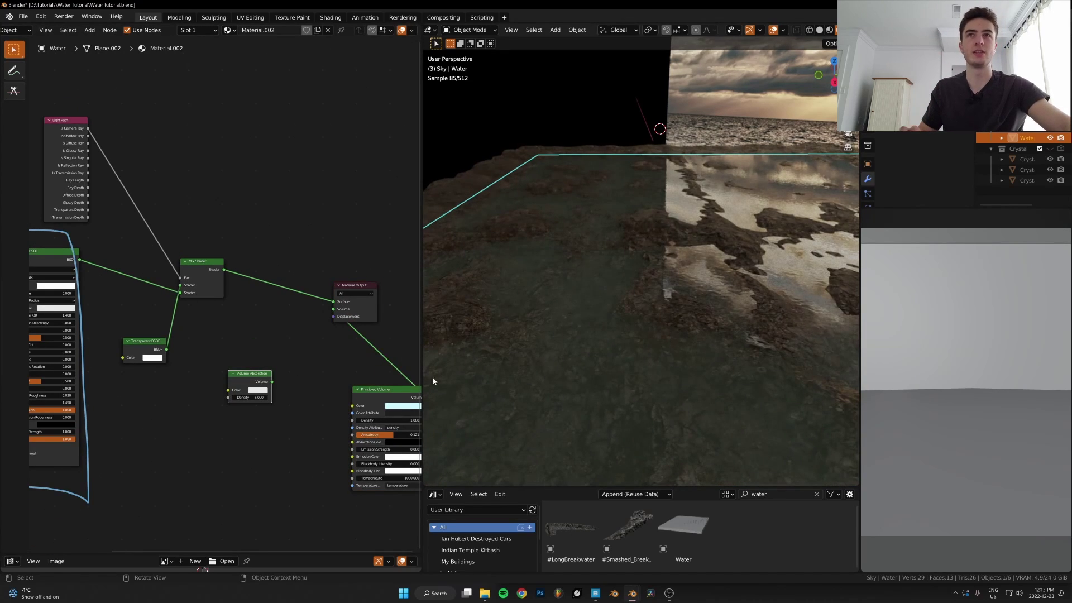
{"action": "left_click_drag", "start_coordinate": [359, 397], "coordinate": [313, 379]}
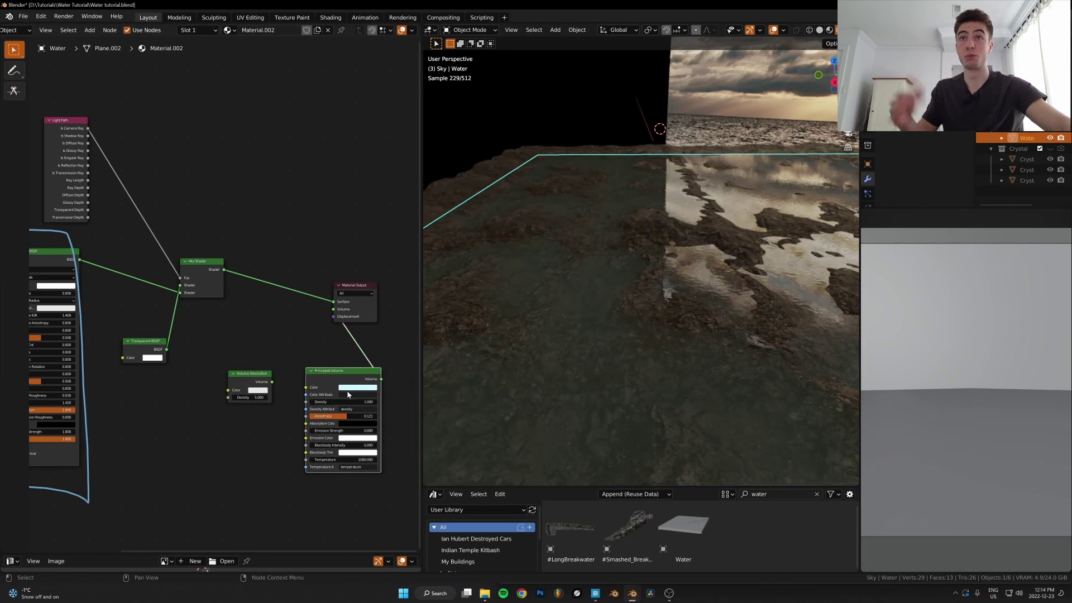
Try a red colour and a density of 25.4 on the Principled Volume, and undo both changes
{"action": "middle_click_drag", "start_coordinate": [345, 394], "coordinate": [249, 352]}
{"action": "scroll", "coordinate": [234, 344], "scroll_direction": "up", "scroll_amount": 3}
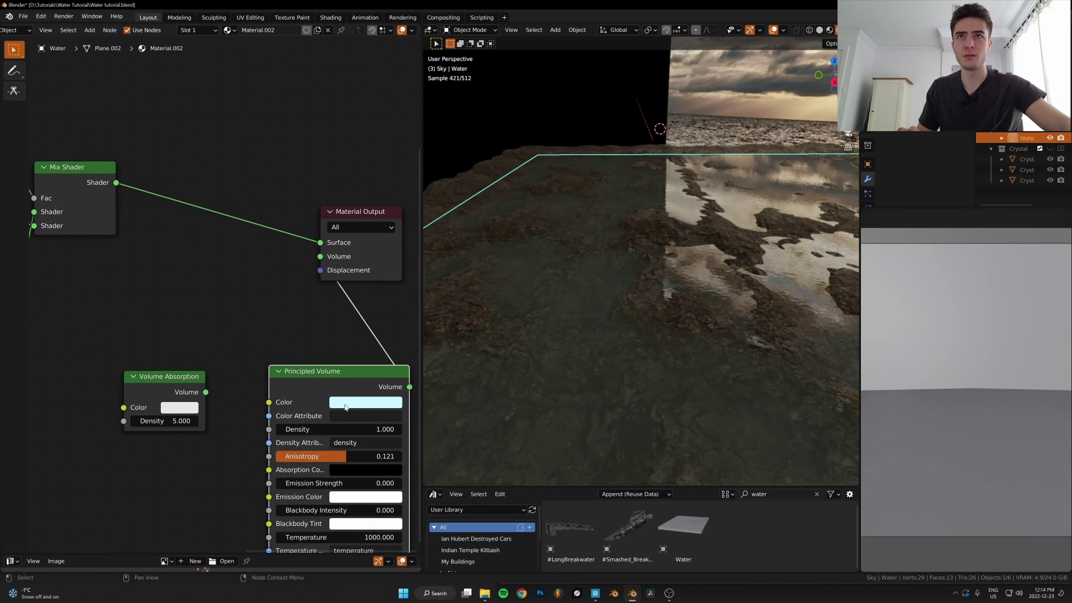
{"action": "left_click", "coordinate": [345, 407]}
{"action": "left_click_drag", "start_coordinate": [362, 284], "coordinate": [371, 314]}
{"action": "left_click_drag", "start_coordinate": [286, 427], "coordinate": [358, 427]}
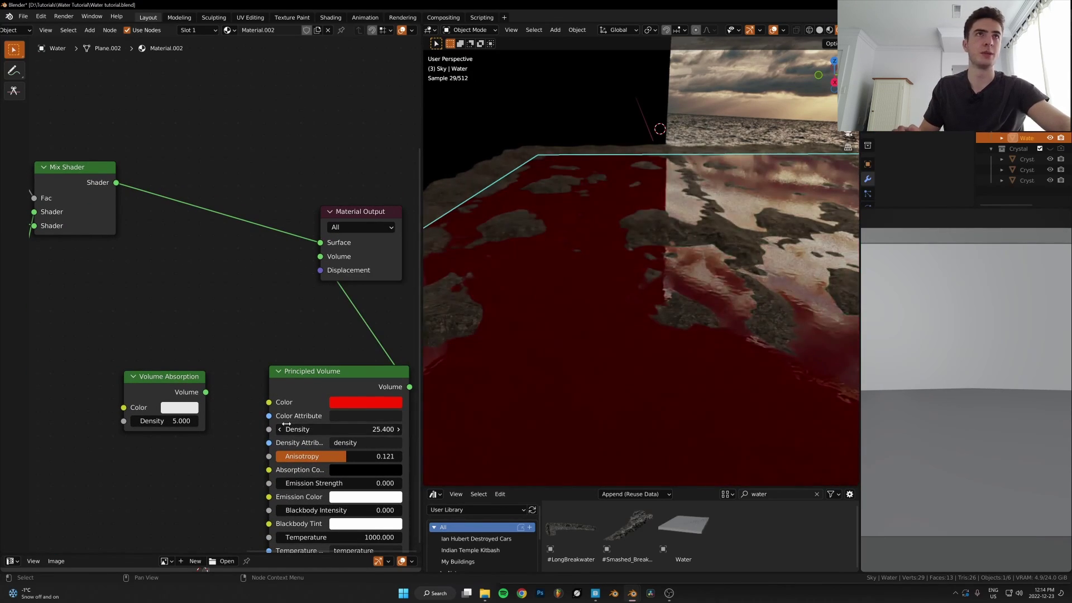
{"action": "key", "text": "ctrl+z"}
{"action": "key", "text": "ctrl+z"}
{"action": "scroll", "coordinate": [677, 301], "scroll_direction": "down", "scroll_amount": 4}
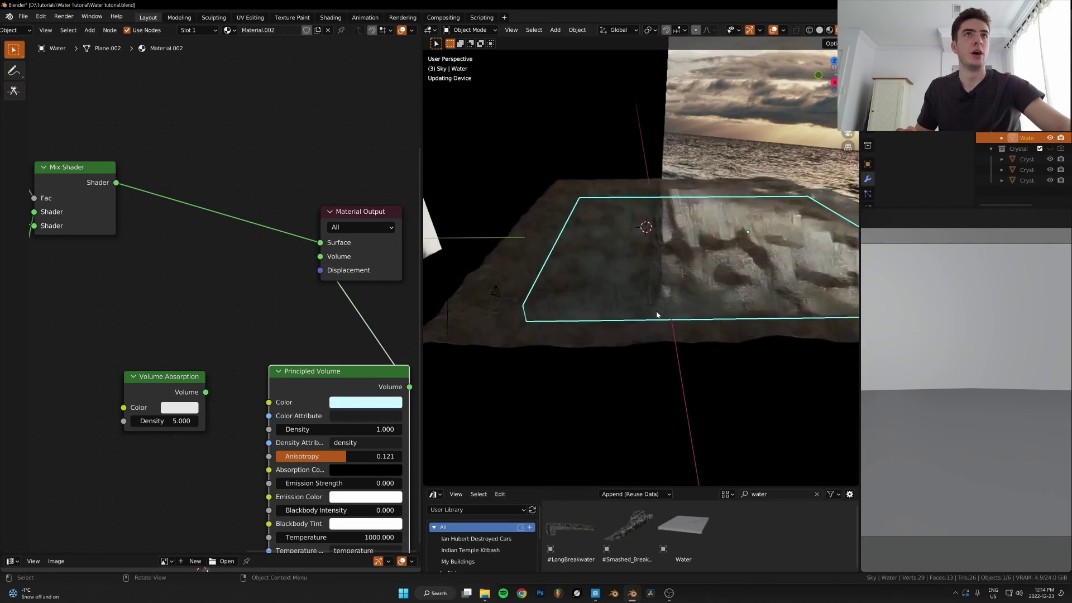
{"action": "scroll", "coordinate": [678, 301], "scroll_direction": "up", "scroll_amount": 3}
{"action": "scroll", "coordinate": [677, 302], "scroll_direction": "down", "scroll_amount": 3}
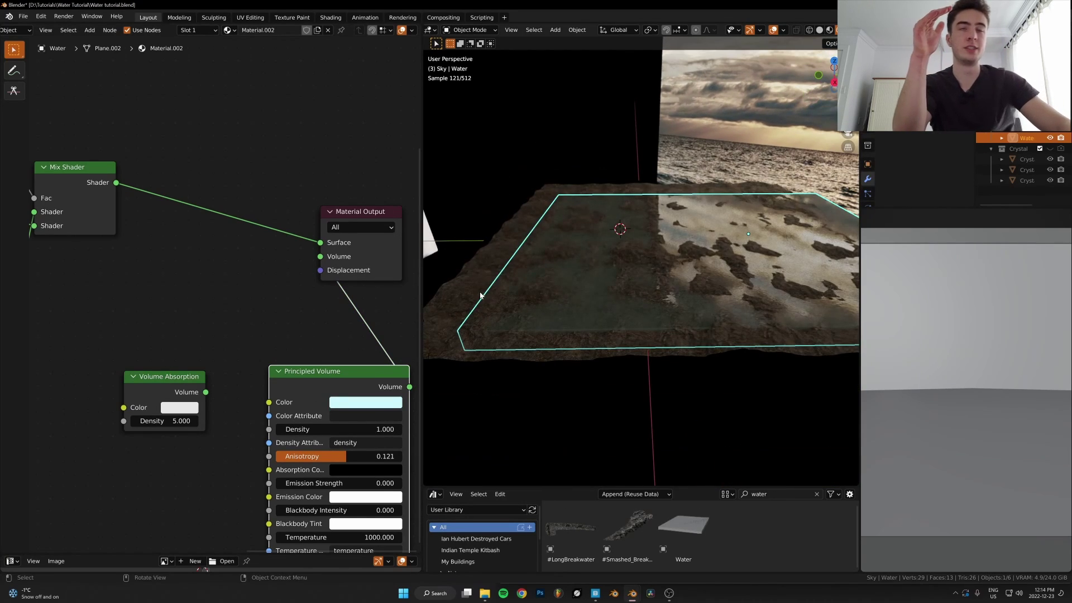
Delete the unused Volume Absorption node
{"action": "scroll", "coordinate": [144, 402], "scroll_direction": "down", "scroll_amount": 5}
{"action": "left_click", "coordinate": [173, 354]}
{"action": "key", "text": "x"}
{"action": "scroll", "coordinate": [162, 351], "scroll_direction": "down", "scroll_amount": 4}
{"action": "middle_click_drag", "start_coordinate": [142, 348], "coordinate": [213, 388]}
{"action": "scroll", "coordinate": [167, 374], "scroll_direction": "up", "scroll_amount": 2}
{"action": "scroll", "coordinate": [92, 359], "scroll_direction": "down", "scroll_amount": 2}
Erase the blue annotation drawn around the Principled BSDF, Bump and Musgrave Texture nodes with the Annotate Eraser
{"action": "left_click", "coordinate": [13, 70]}
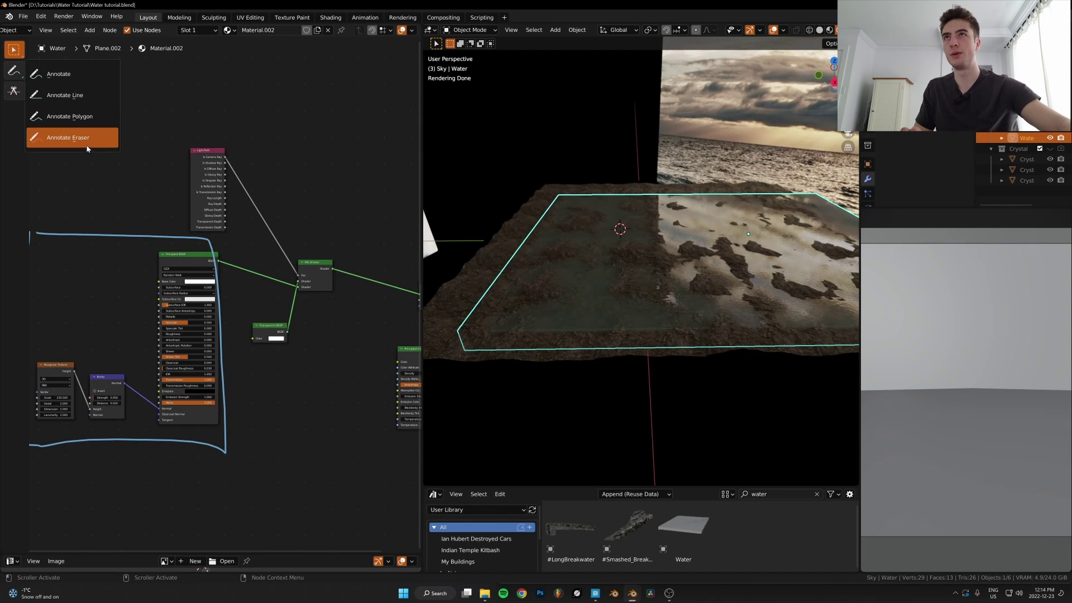
{"action": "scroll", "coordinate": [130, 246], "scroll_direction": "down", "scroll_amount": 2}
{"action": "left_click_drag", "start_coordinate": [105, 264], "coordinate": [4, 318], "text": "ctrl"}
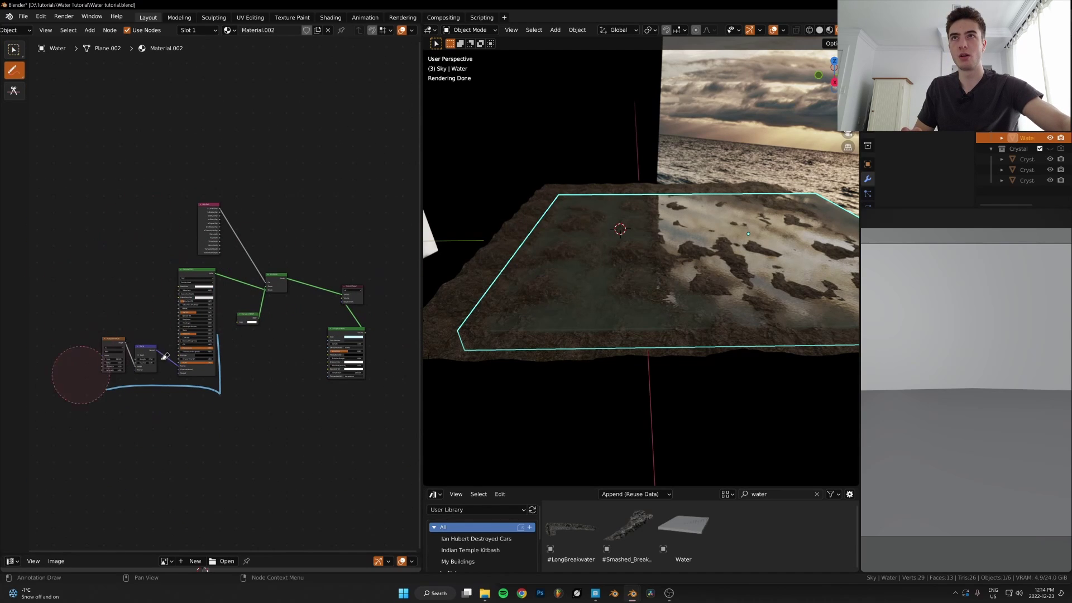
Maximize the node editor and rearrange the Principled Volume and Transparent BSDF so the whole water shader is readable
{"action": "key", "text": "ctrl+space"}
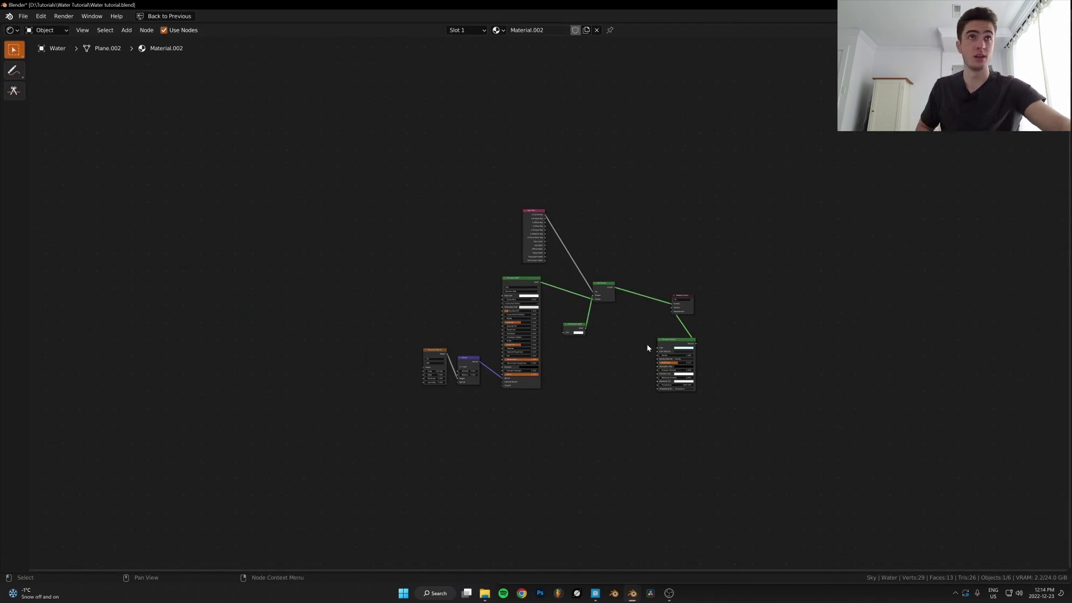
{"action": "scroll", "coordinate": [650, 347], "scroll_direction": "up", "scroll_amount": 5}
{"action": "left_click_drag", "start_coordinate": [856, 372], "coordinate": [670, 355]}
{"action": "scroll", "coordinate": [754, 300], "scroll_direction": "down", "scroll_amount": 1}
{"action": "left_click_drag", "start_coordinate": [597, 329], "coordinate": [556, 285]}
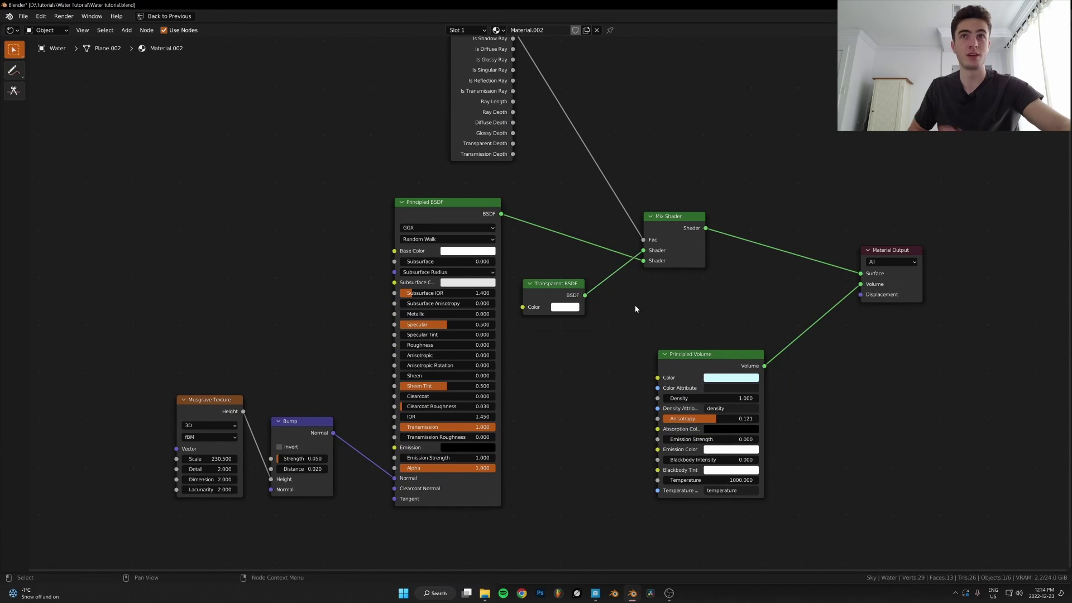
{"action": "middle_click_drag", "start_coordinate": [583, 344], "coordinate": [520, 397]}
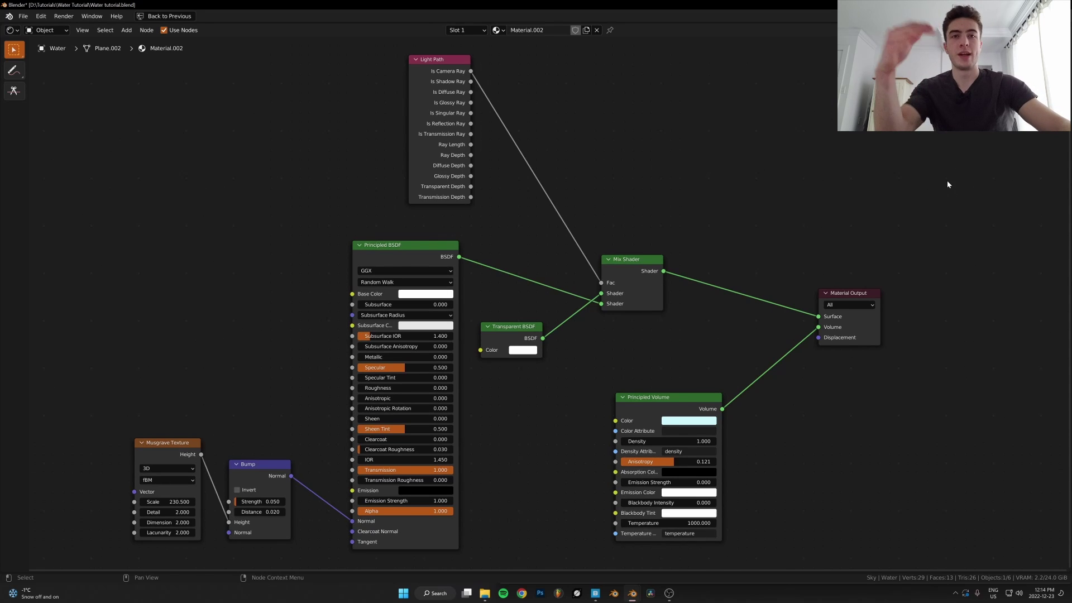
Restore the full workspace layout and bring up the options for the Water object in the scene hierarchy
{"action": "key", "text": "ctrl+space"}
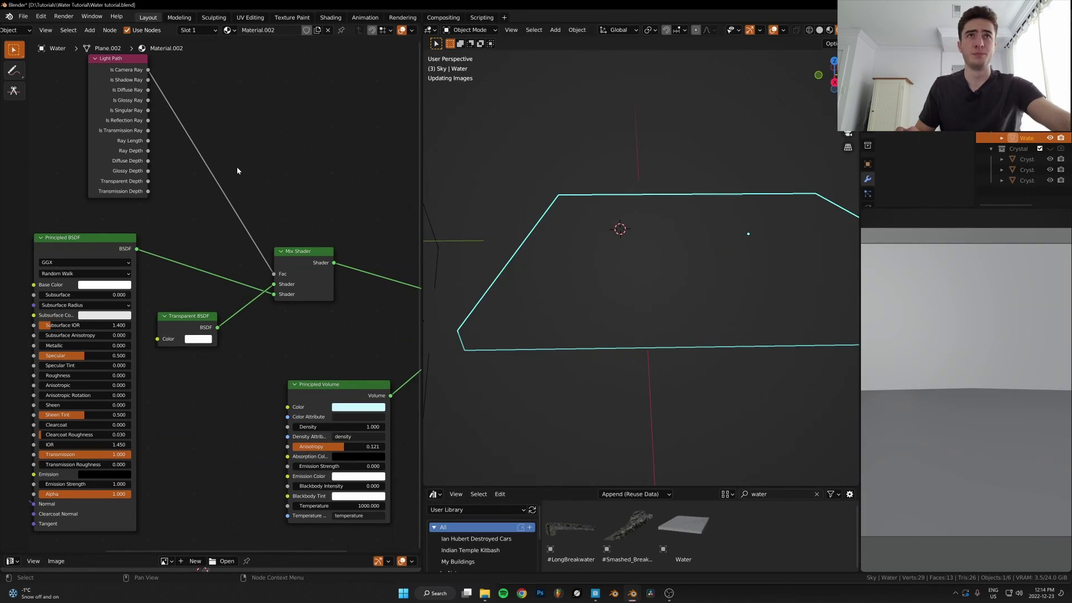
{"action": "middle_click_drag", "start_coordinate": [552, 256], "coordinate": [670, 281]}
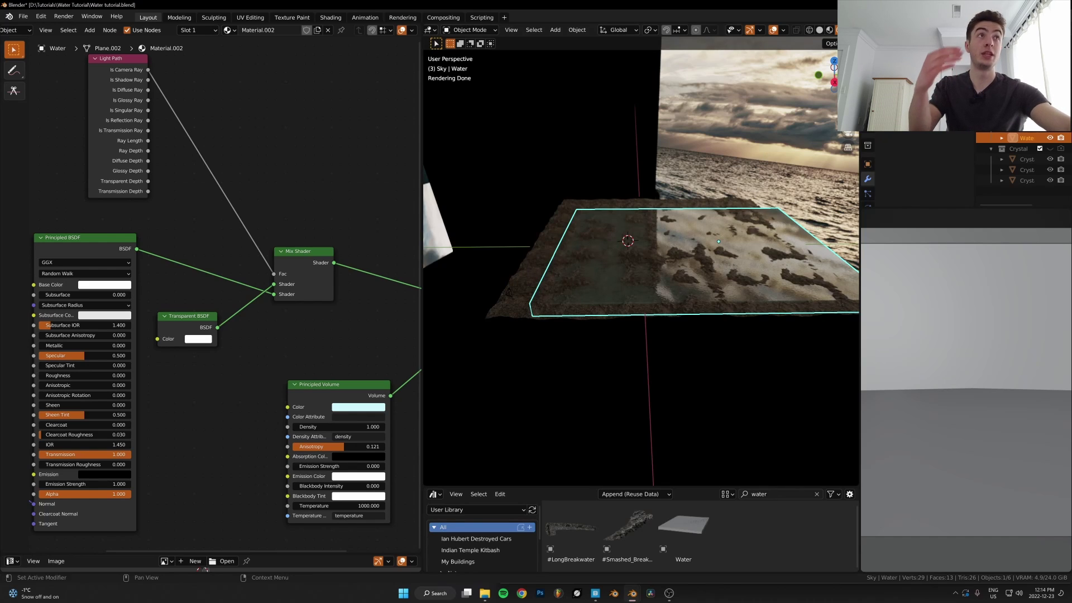
{"action": "right_click", "coordinate": [1025, 138]}
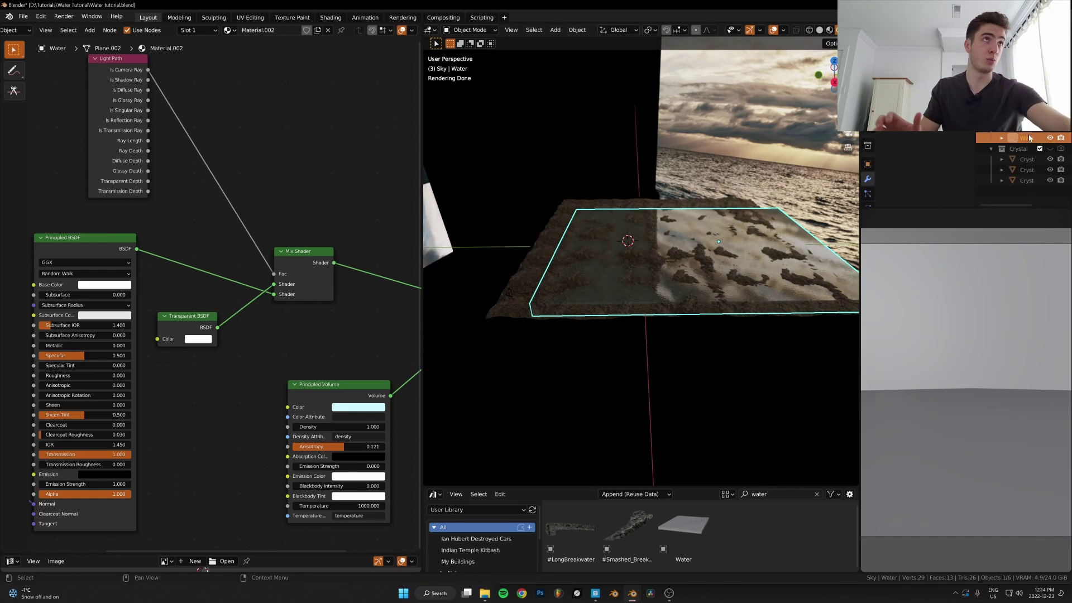
{"action": "right_click", "coordinate": [1023, 136]}
{"action": "left_click", "coordinate": [997, 270]}
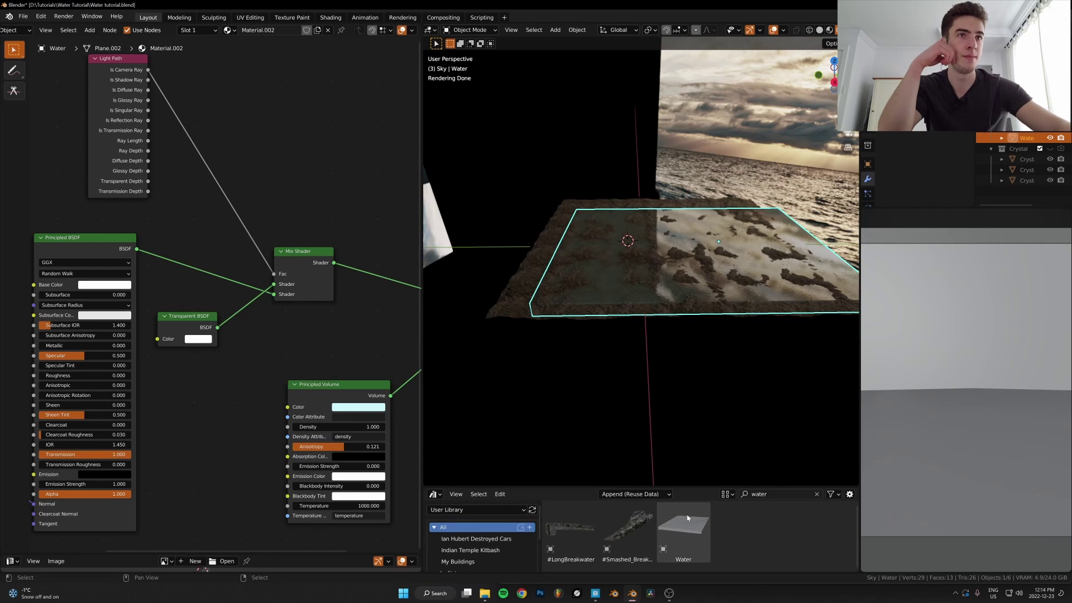
Clear the asset library filter, search it again for "water", and select the Water asset
{"action": "scroll", "coordinate": [587, 333], "scroll_direction": "up", "scroll_amount": 5}
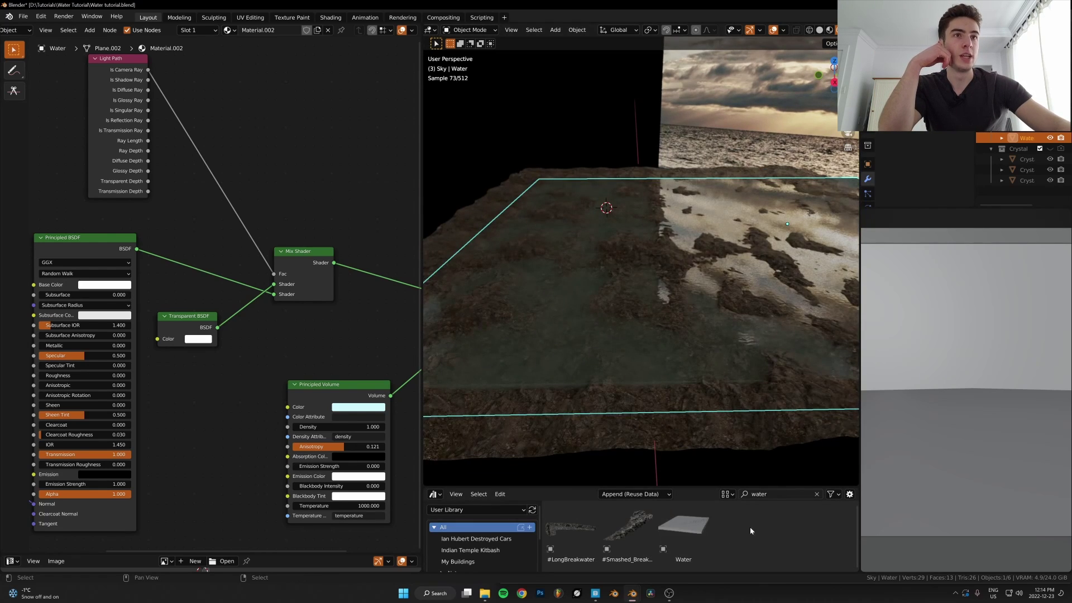
{"action": "left_click", "coordinate": [816, 494]}
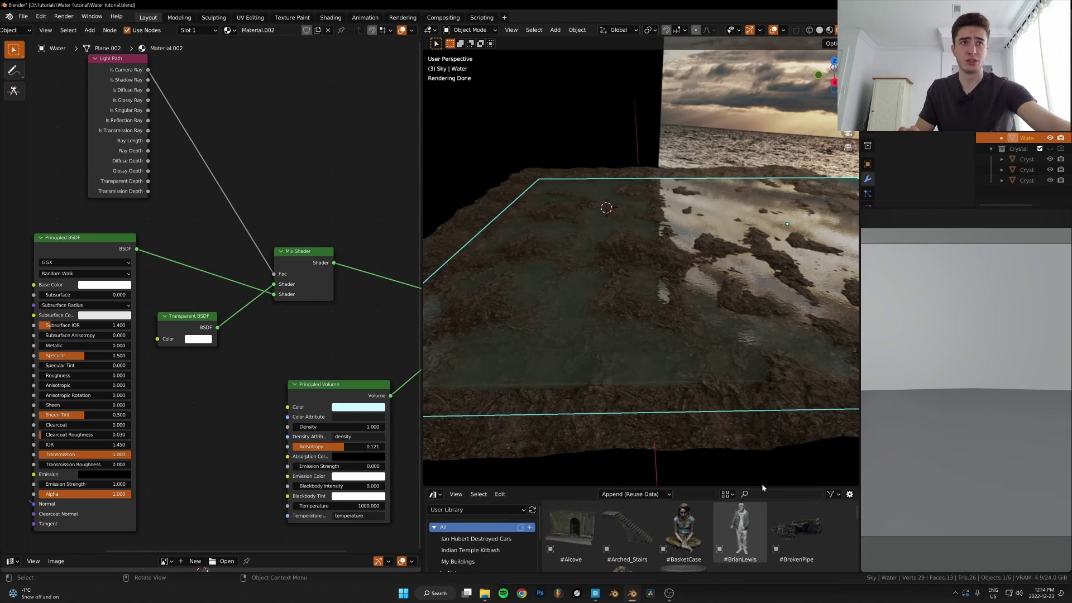
{"action": "type", "text": "water"}
{"action": "left_click", "coordinate": [684, 537]}
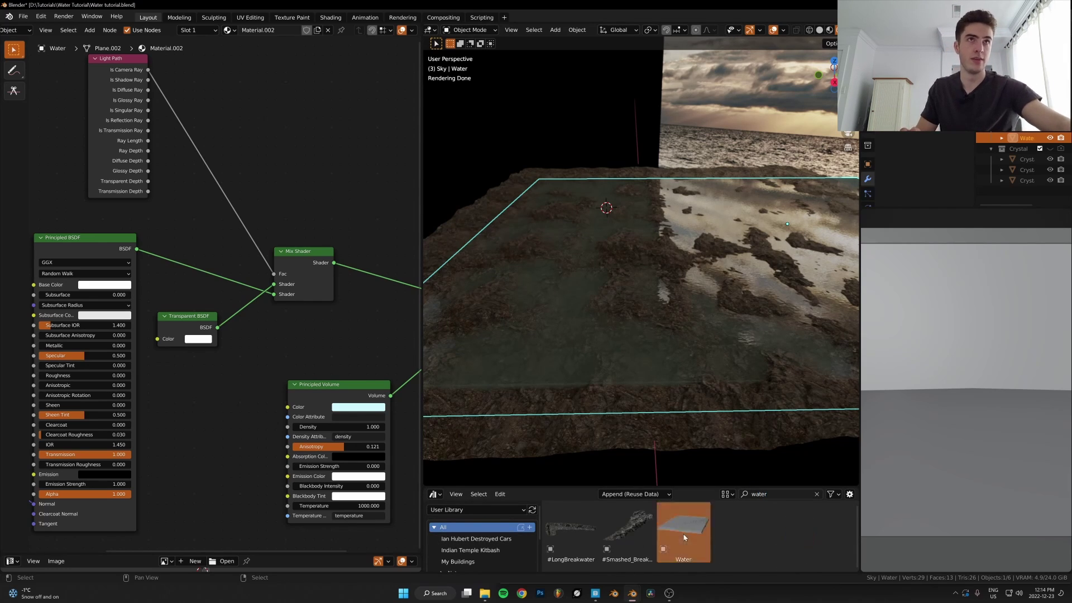
Delete the existing water object from the scene and place a fresh copy of the Water asset over the rocky shore
{"action": "key", "text": "x"}
{"action": "left_click", "coordinate": [668, 315]}
{"action": "left_click_drag", "start_coordinate": [710, 519], "coordinate": [632, 275]}
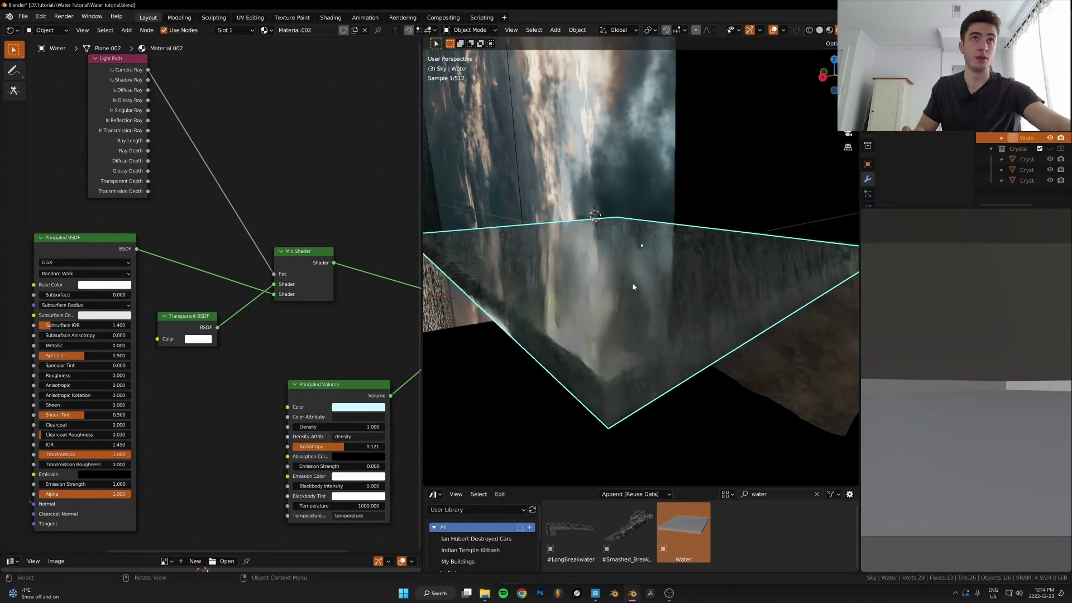
Move the new water block about -4.1, 4.6 and -2.7 m in X, Y, Z, plus another -4 m in X and -0.2 m in Y
{"action": "left_click", "coordinate": [677, 298]}
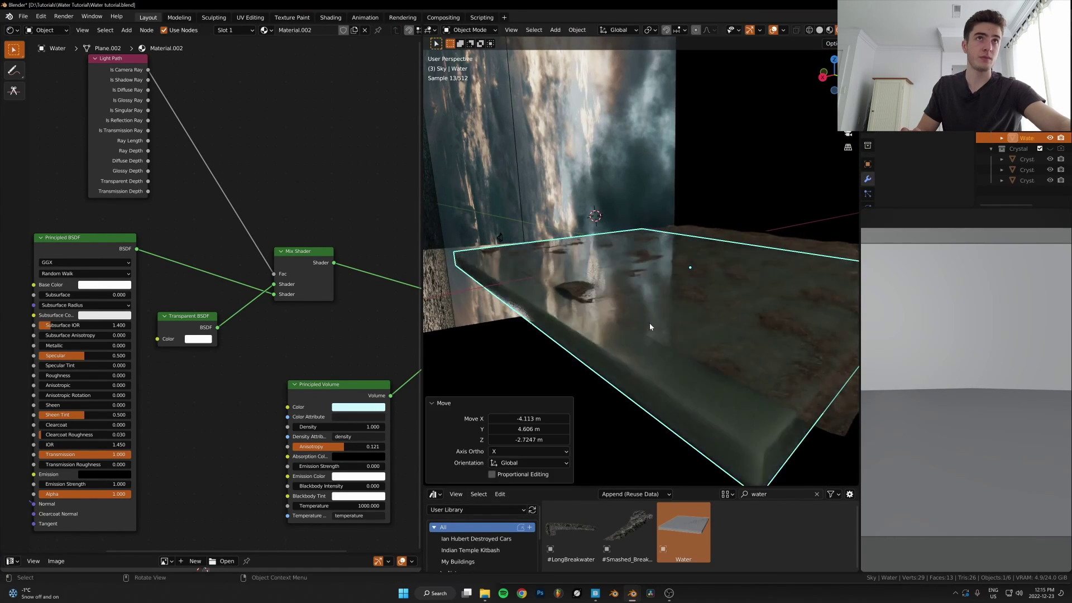
{"action": "middle_click_drag", "start_coordinate": [650, 324], "coordinate": [666, 348]}
{"action": "key", "text": "g"}
{"action": "left_click", "coordinate": [686, 321]}
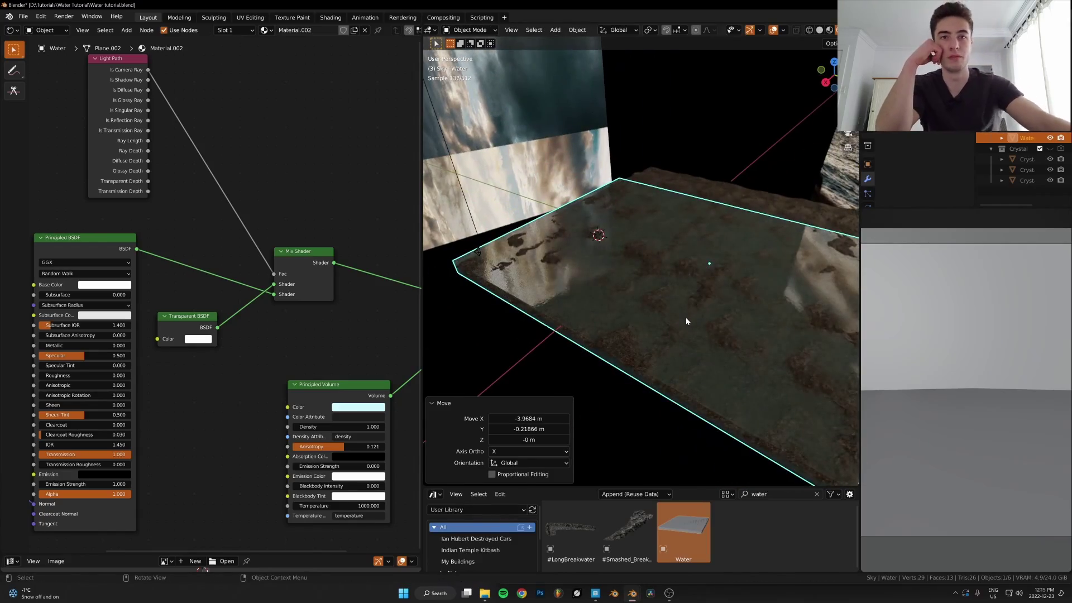